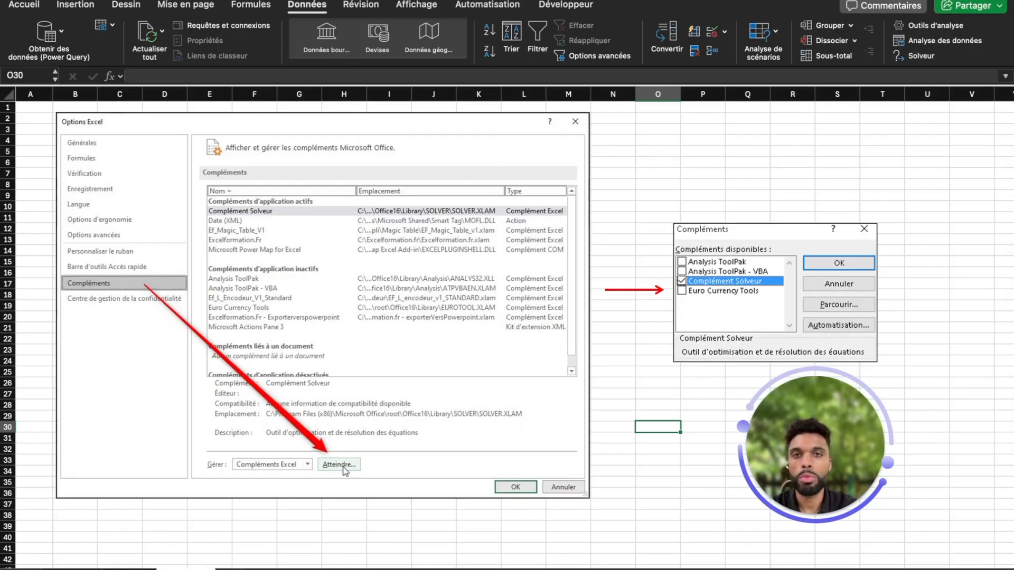
Step: Enable the Solver Add-In and Utilitaire d'analyse add-ins
click(361, 0)
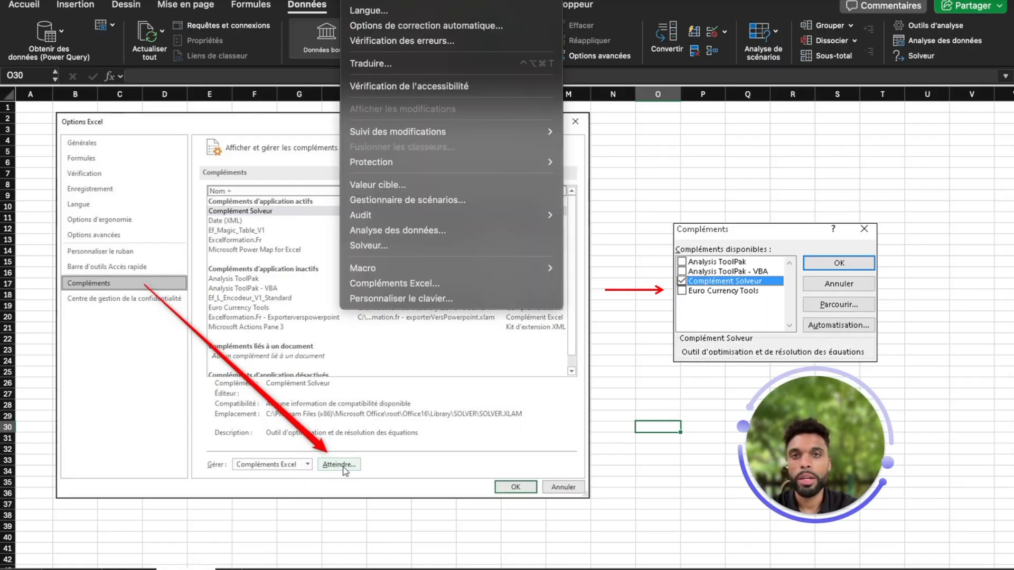
click(419, 286)
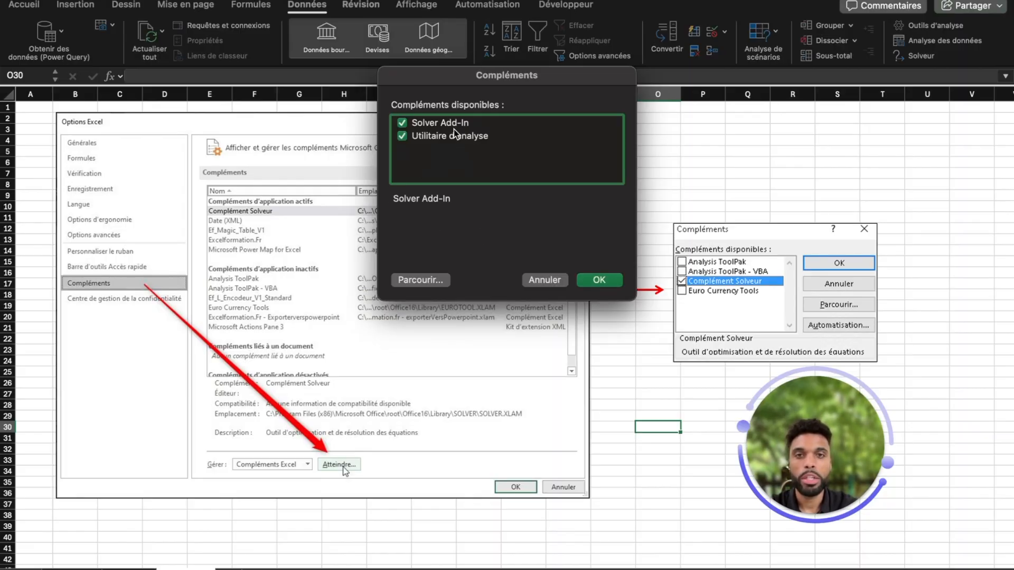
click(599, 280)
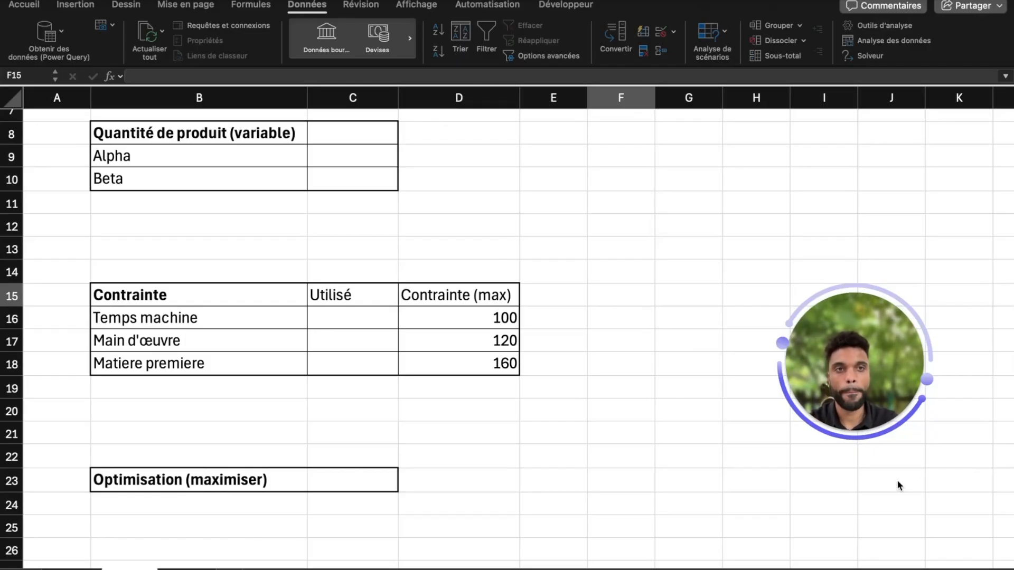
click(661, 327)
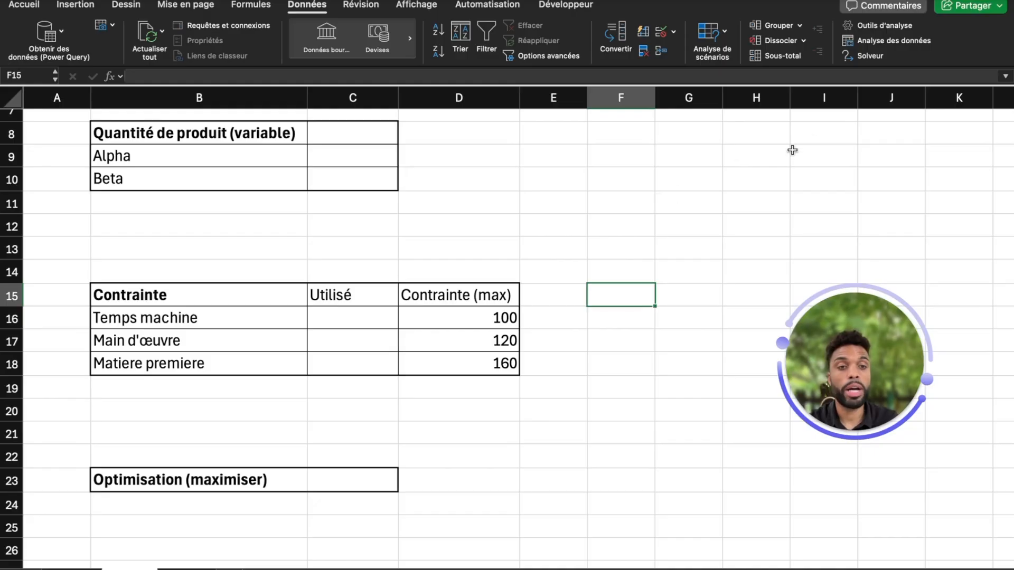
click(866, 56)
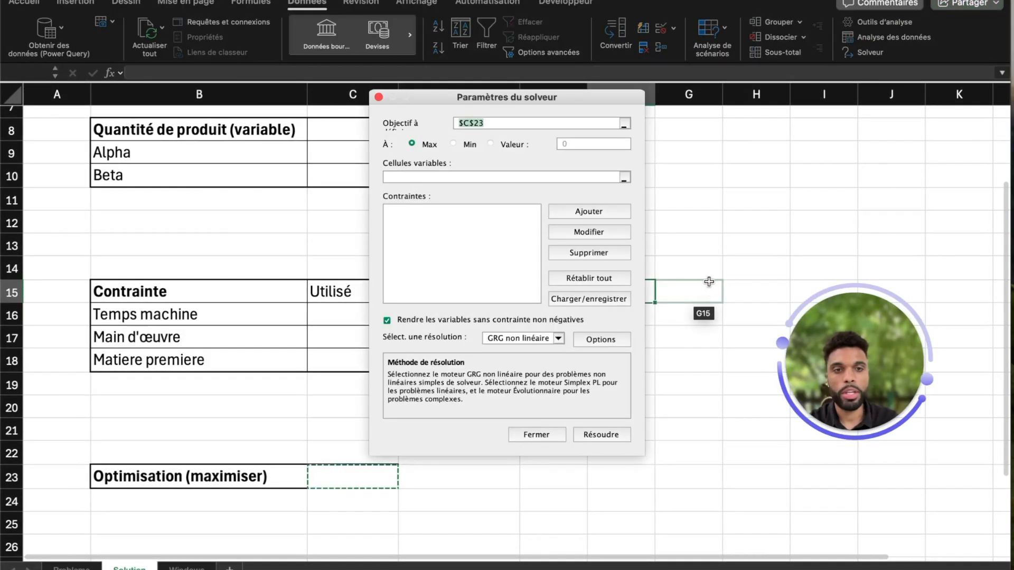
click(497, 127)
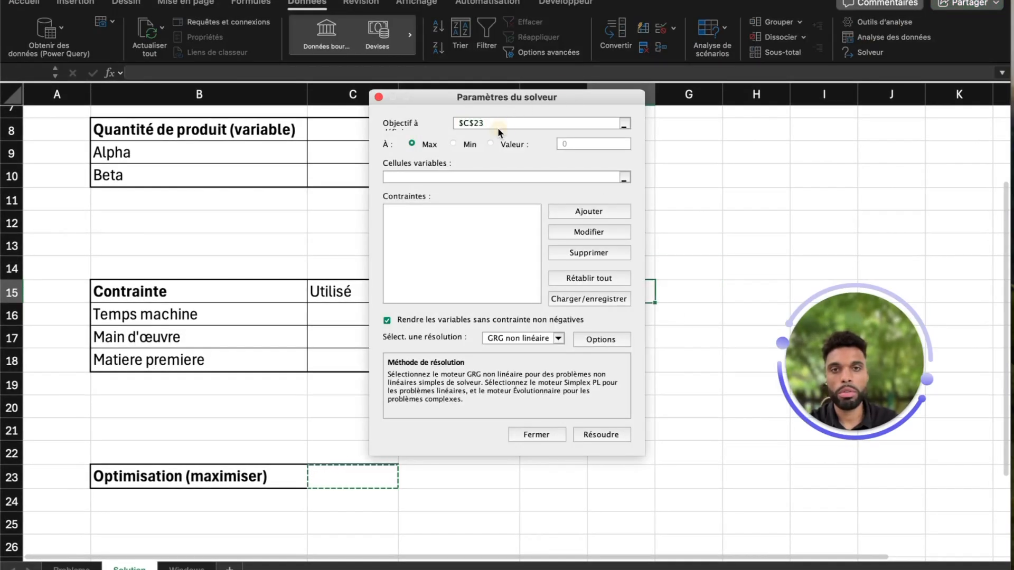
drag(510, 96, 587, 74)
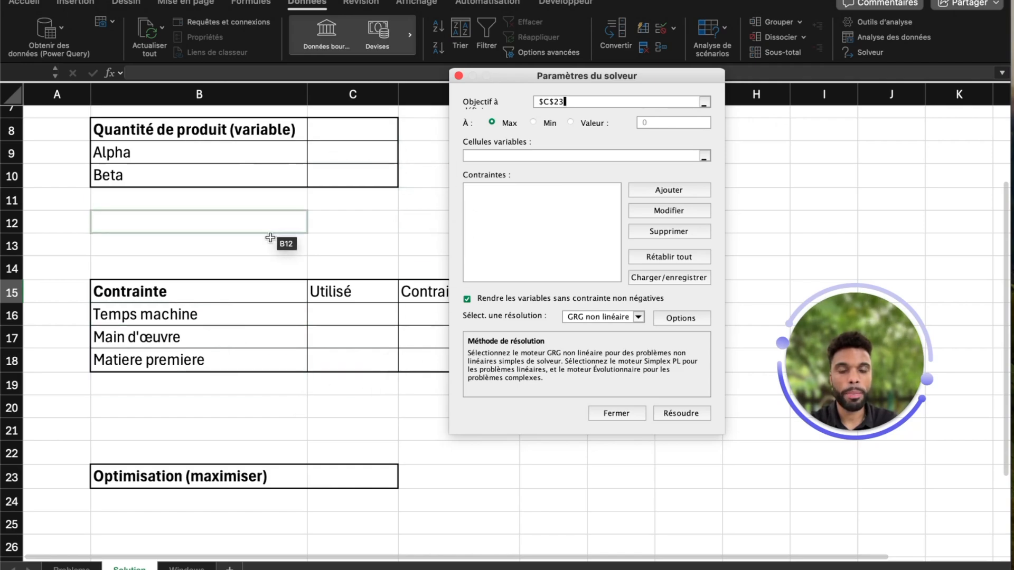
click(626, 414)
click(610, 378)
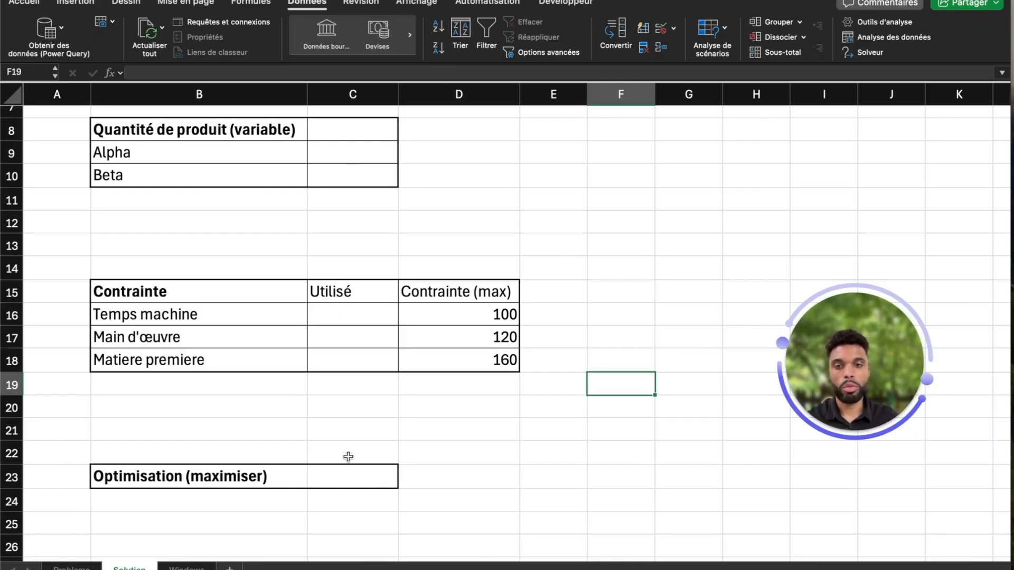
Step: Enter the profit formula =C9*Probleme!C22+Solution!C10*Probleme!C23 in the Optimisation (maximiser) cell C23
click(364, 475)
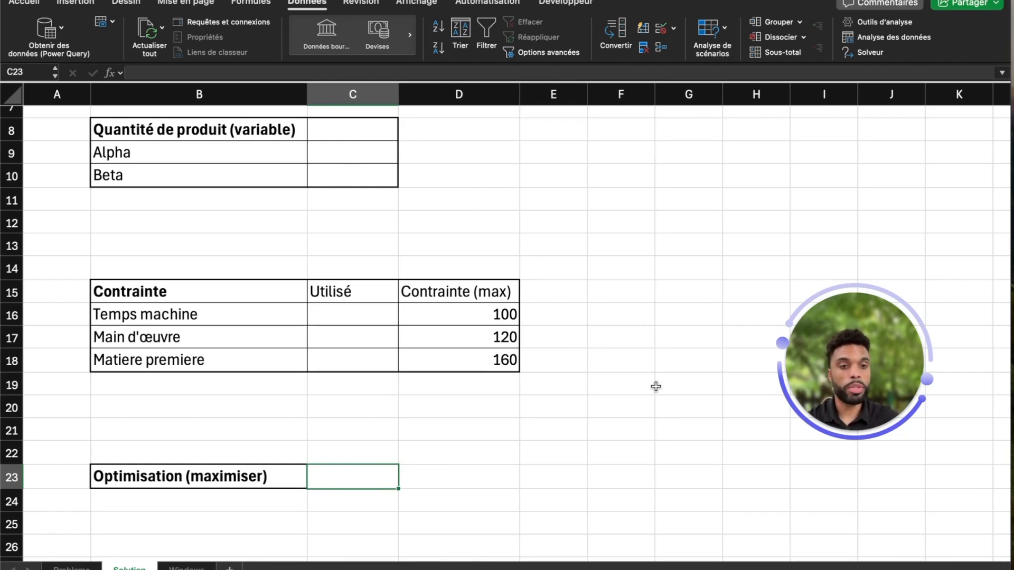
text(=)
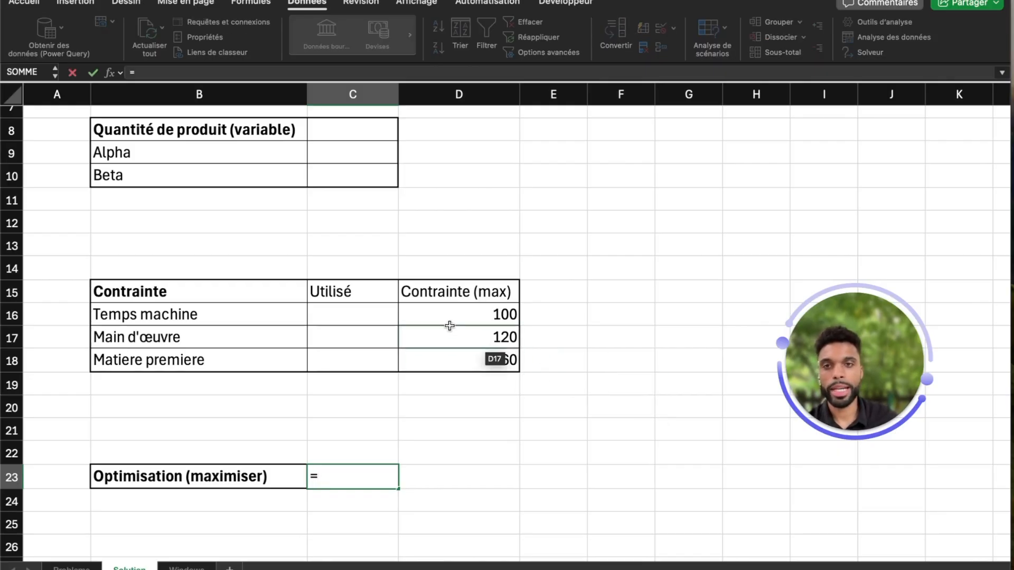
click(354, 158)
text(*)
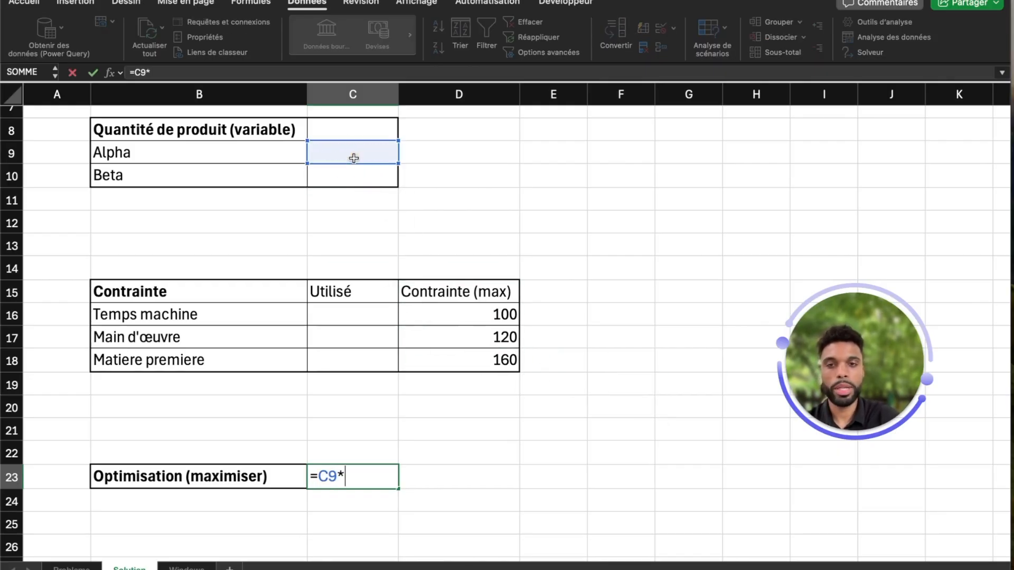
click(71, 567)
click(150, 358)
text(+)
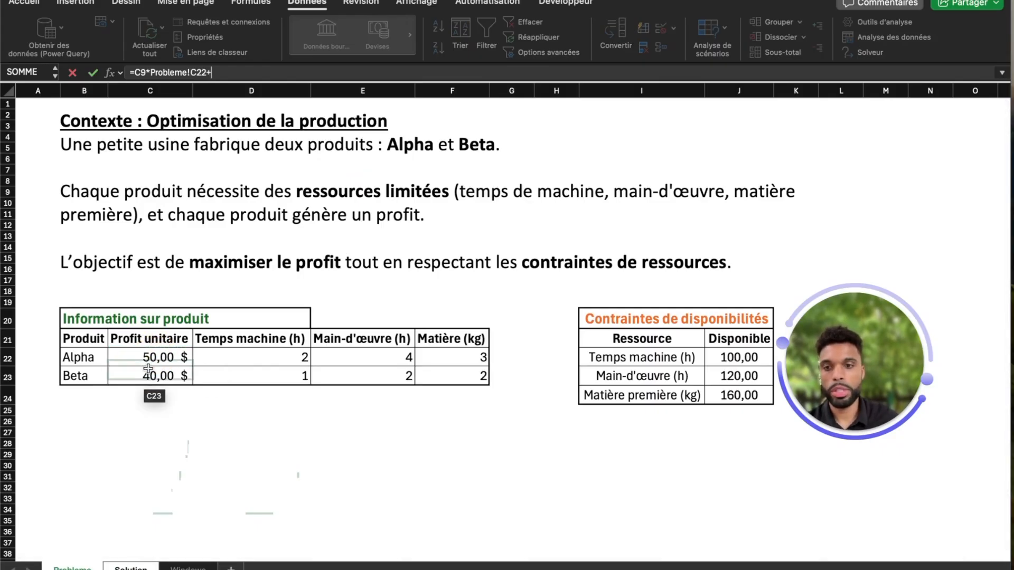
click(140, 567)
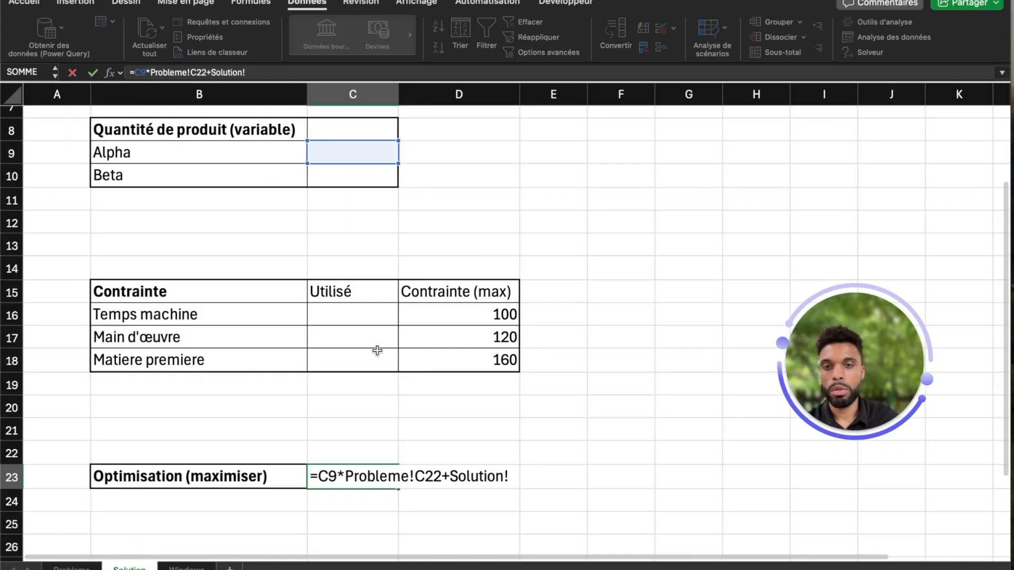
click(348, 173)
text(*)
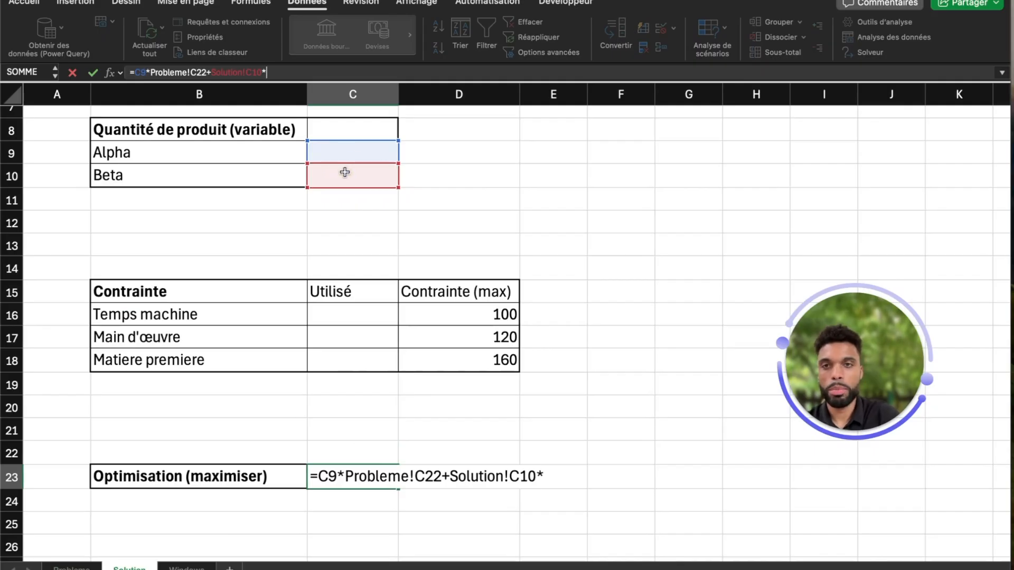
click(71, 568)
click(152, 379)
key(Return)
click(346, 477)
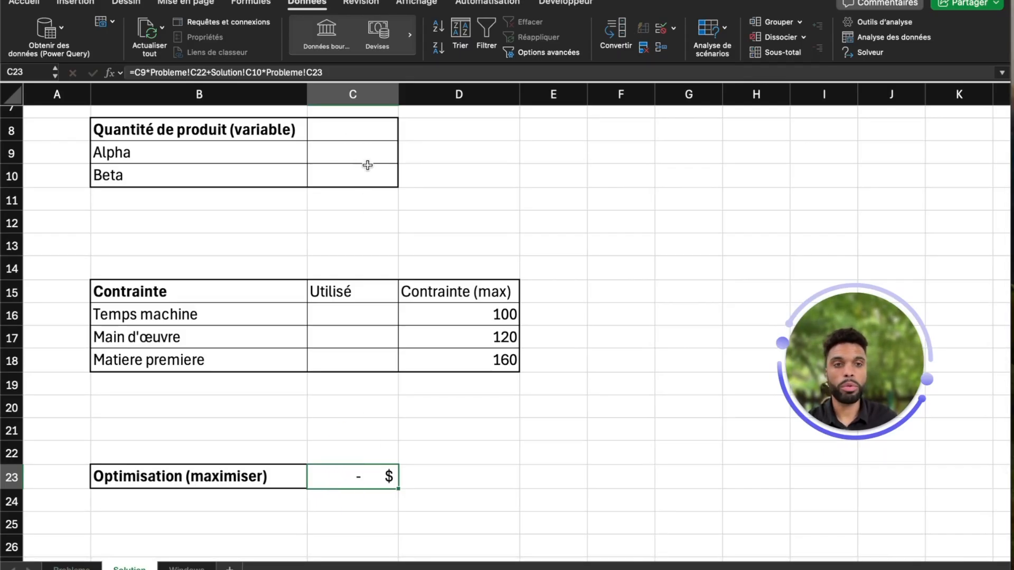
Step: Enter the machine-time formula =Probleme!D22*Solution!C9+Probleme!D23*Solution!C10 in the Temps machine Utilisé cell C16
click(361, 317)
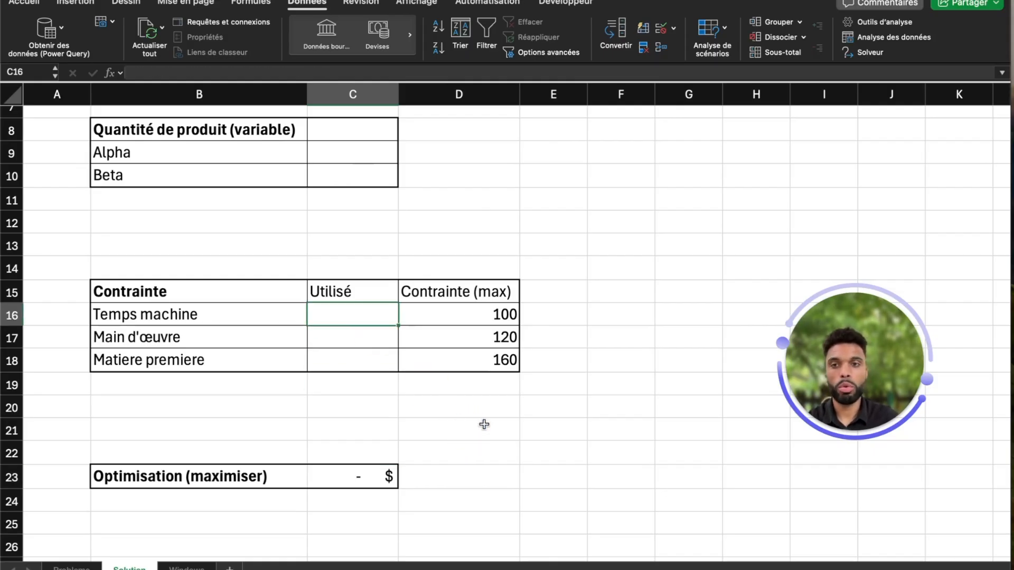
text(=)
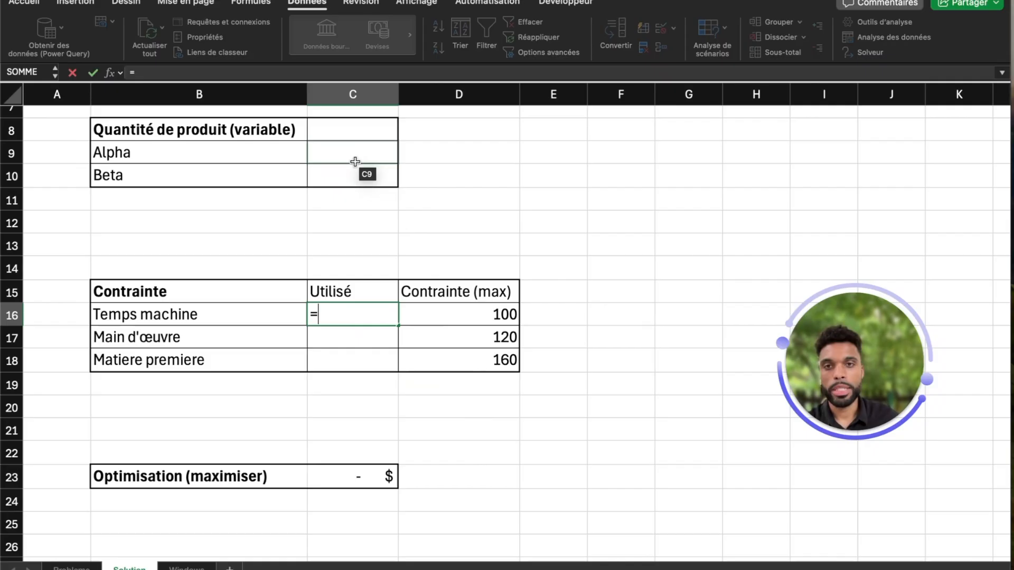
click(72, 567)
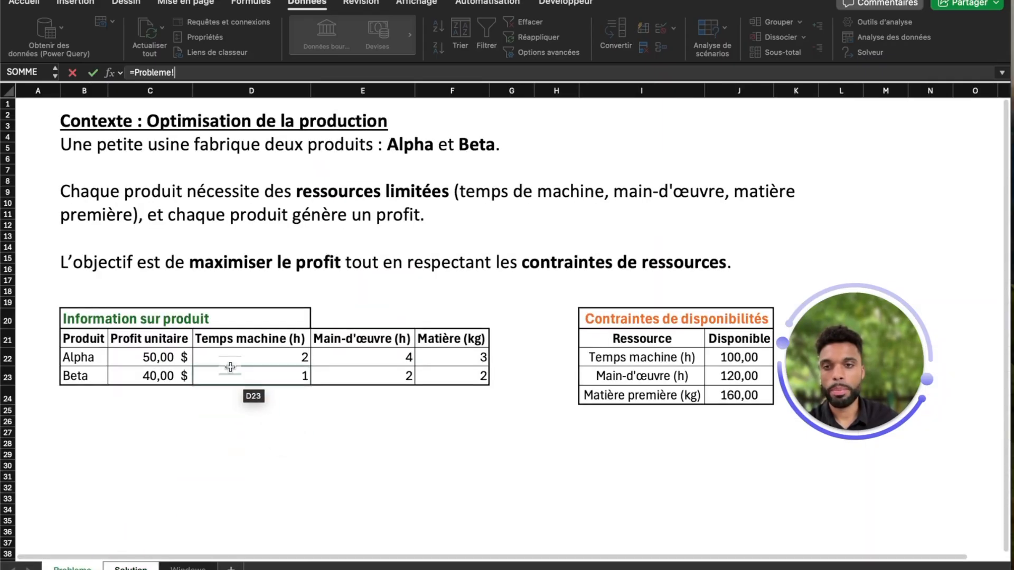
click(254, 354)
text(*)
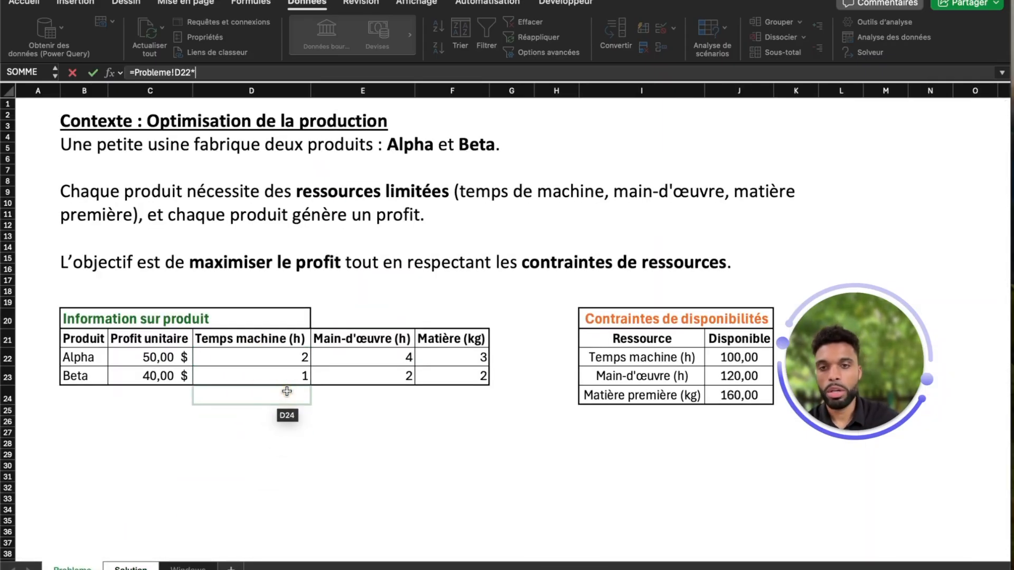
click(130, 568)
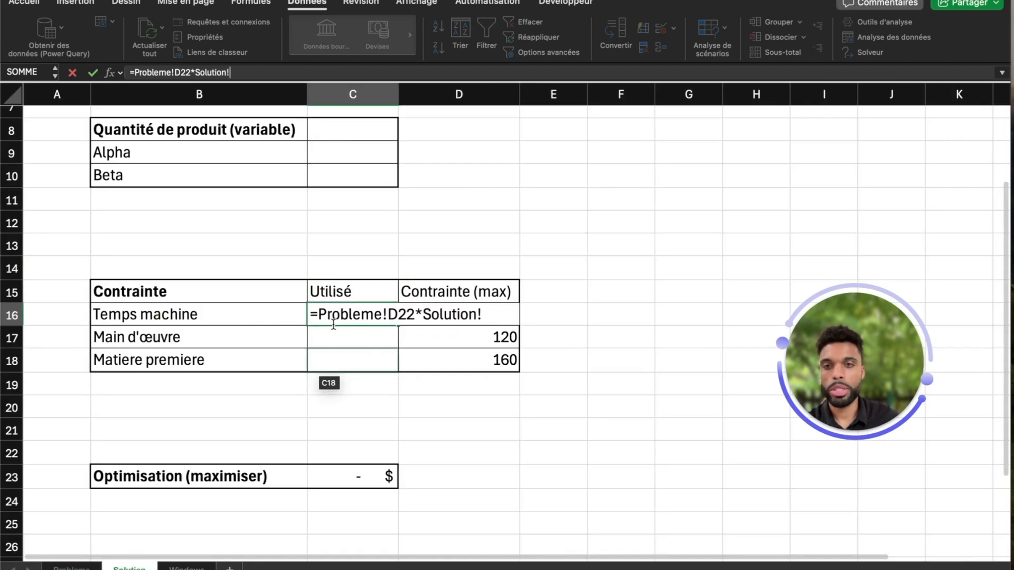
click(341, 158)
text(+)
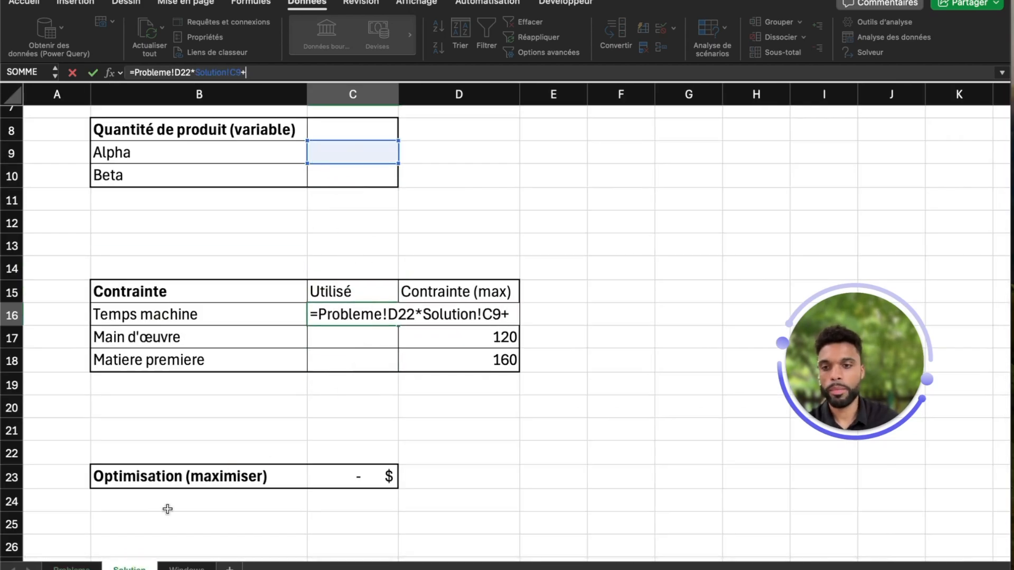
click(85, 568)
click(268, 378)
text(*)
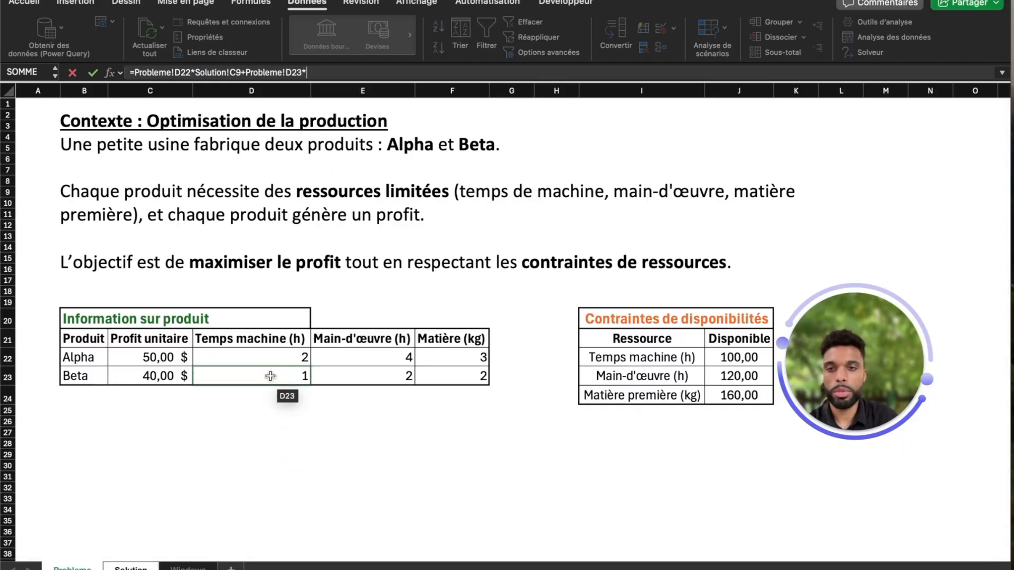
click(130, 568)
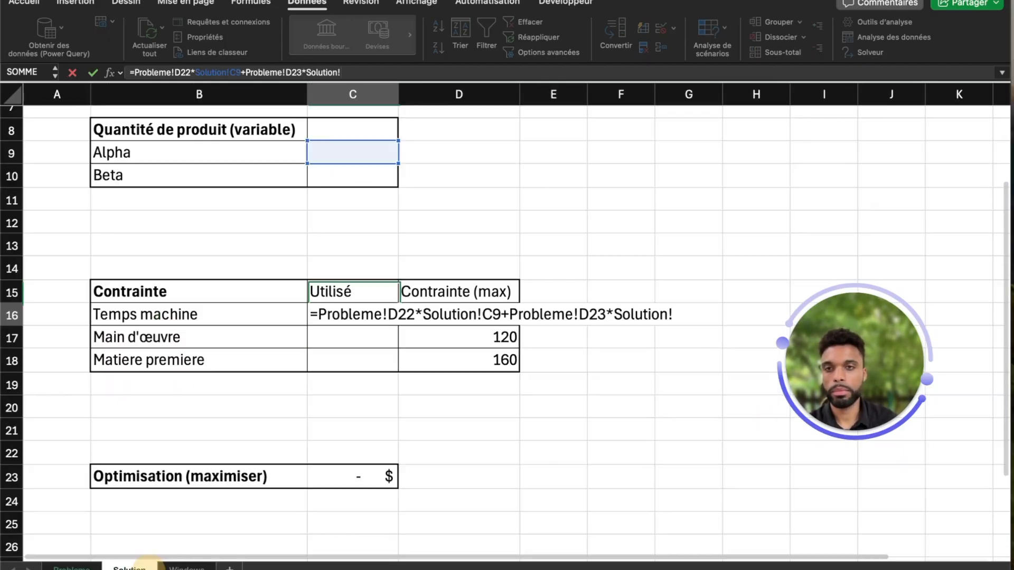
click(337, 184)
key(Return)
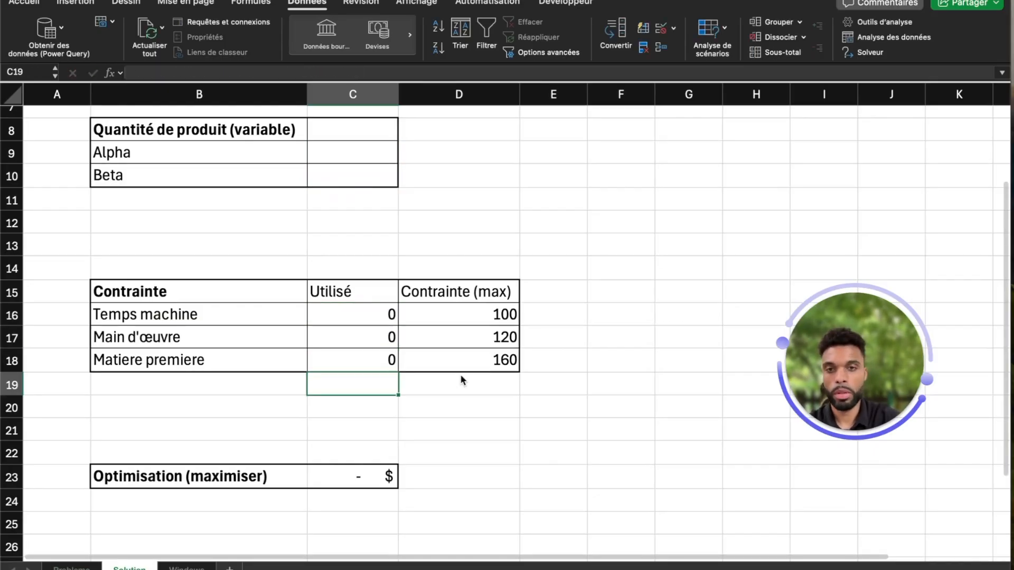
Step: Review the Utilisé formulas in cells C16 through C18
click(389, 315)
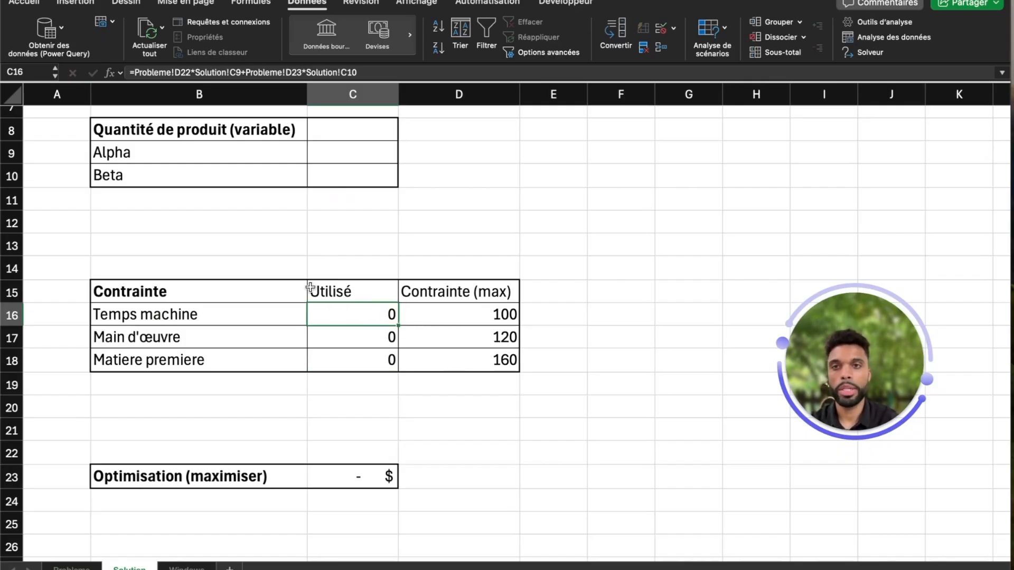
key(Down)
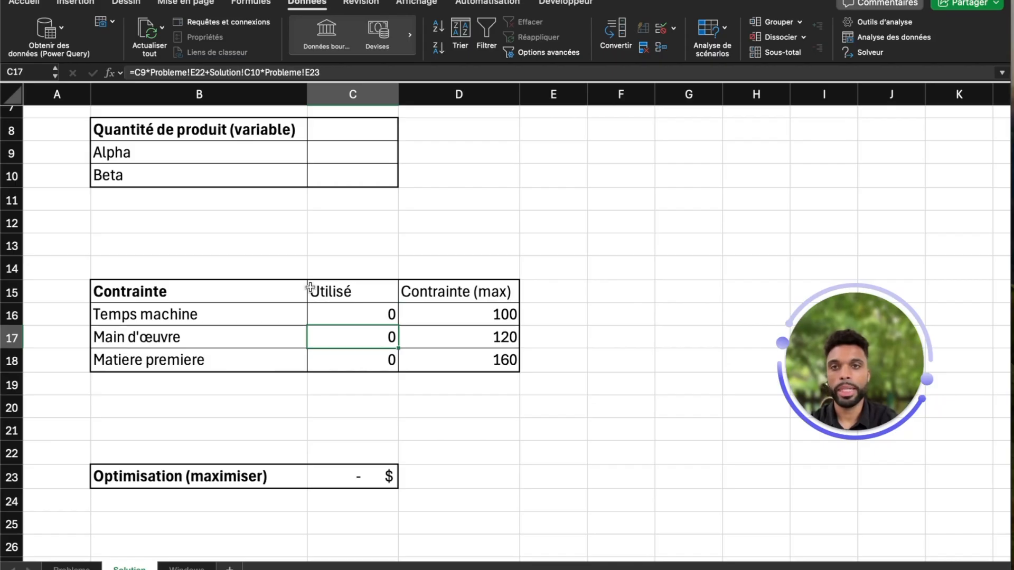
key(Down)
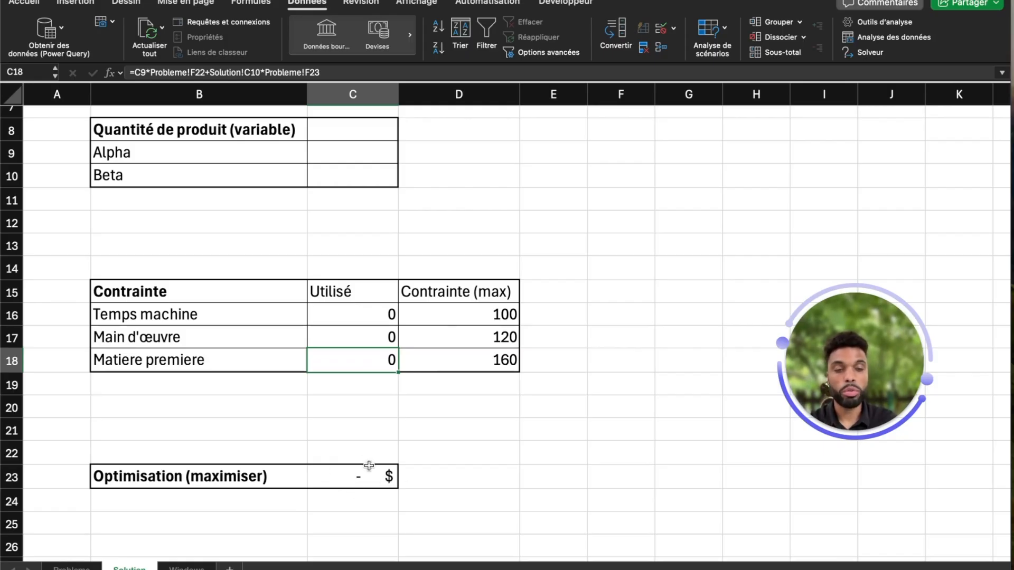
click(531, 405)
click(402, 426)
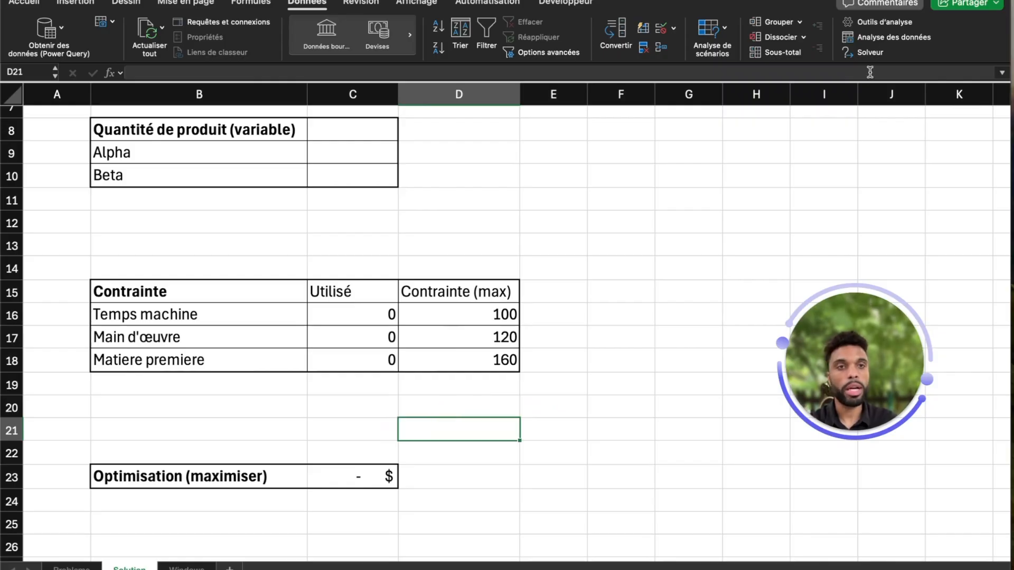
Step: Open Solver and set the variable cells to C9:C10 for maximizing $C$23
click(870, 52)
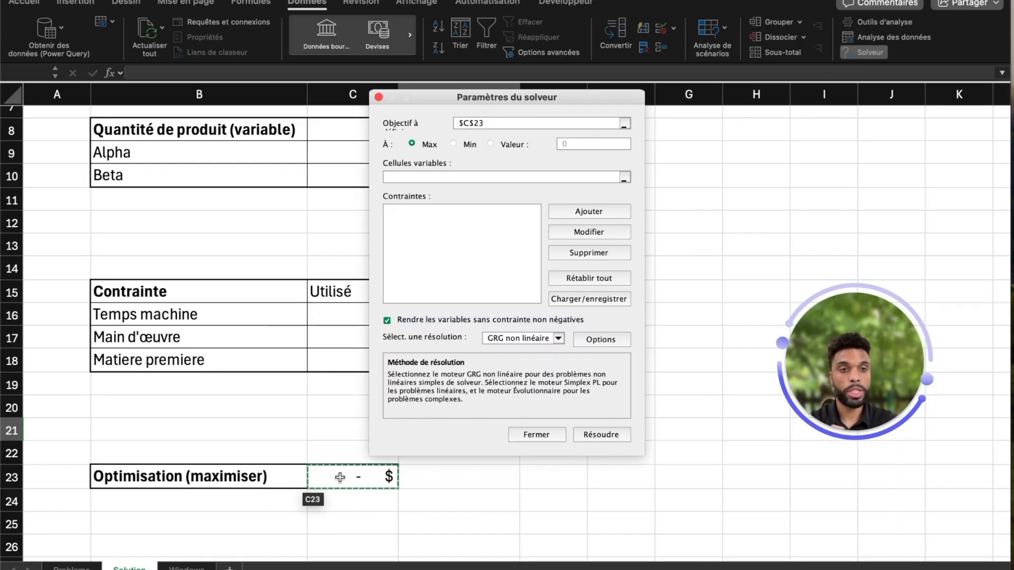
click(452, 178)
drag(501, 103, 598, 95)
drag(381, 154, 410, 188)
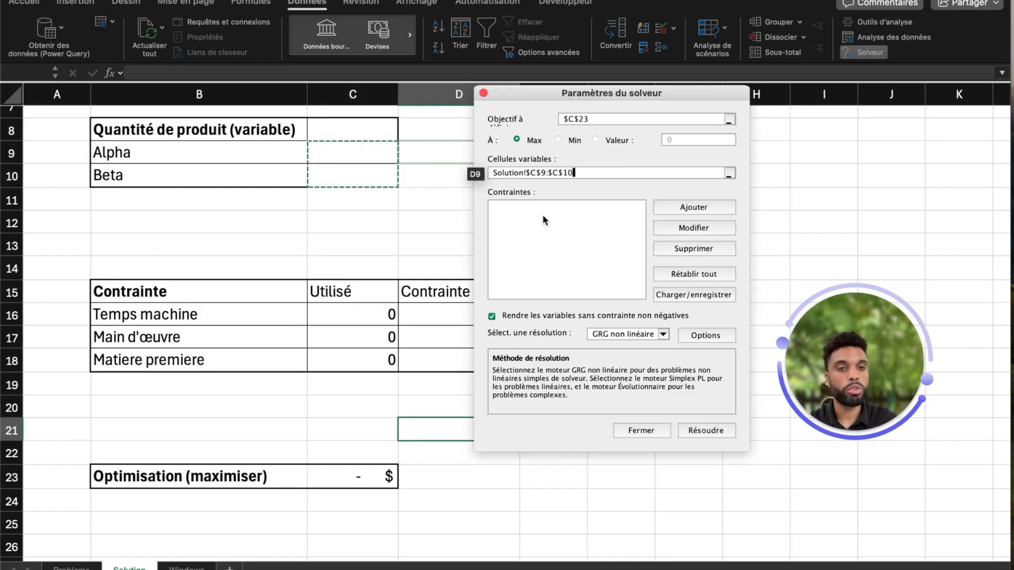
Step: Add a Solver constraint that C16 is less than or equal to D16
click(692, 208)
drag(495, 241, 572, 170)
click(371, 311)
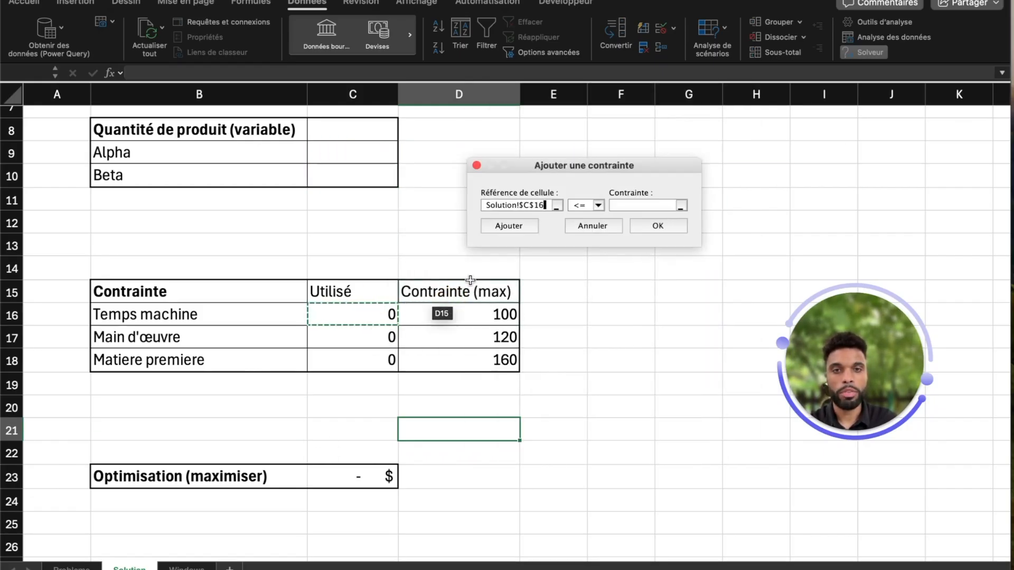
click(638, 206)
click(489, 310)
click(509, 225)
Step: Add a Solver constraint that C17 is less than or equal to D17
click(383, 344)
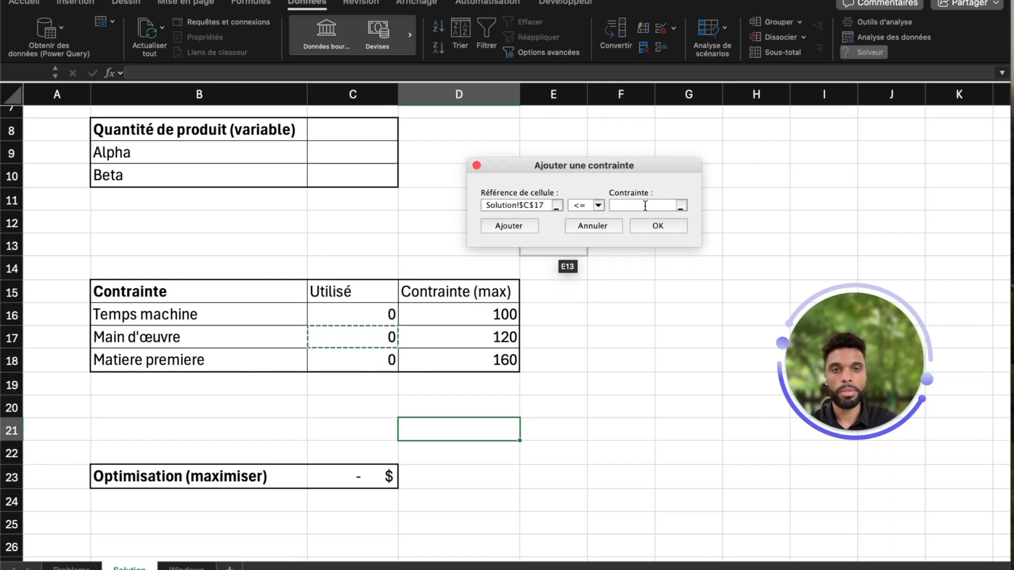
click(645, 206)
click(502, 335)
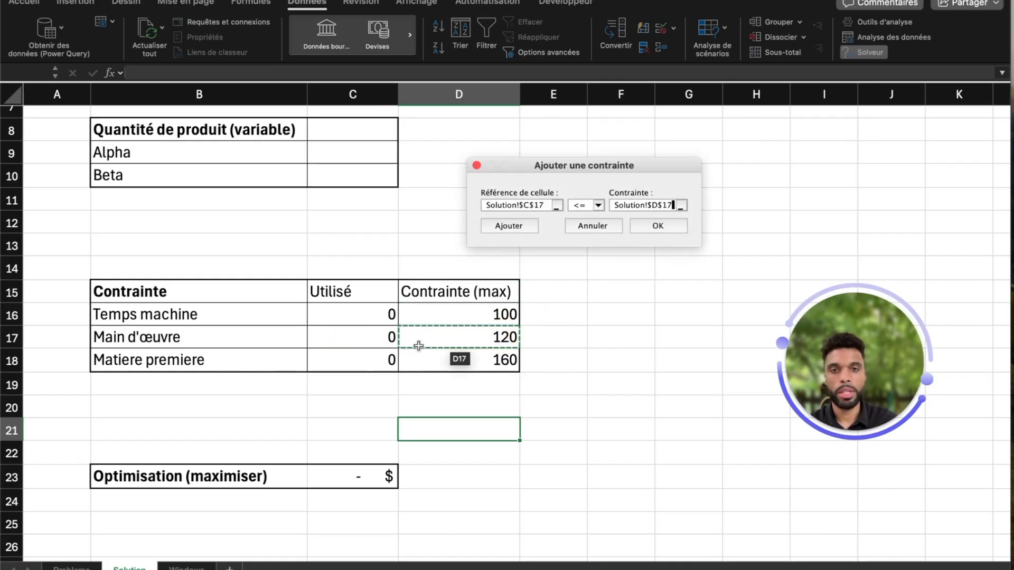
click(521, 226)
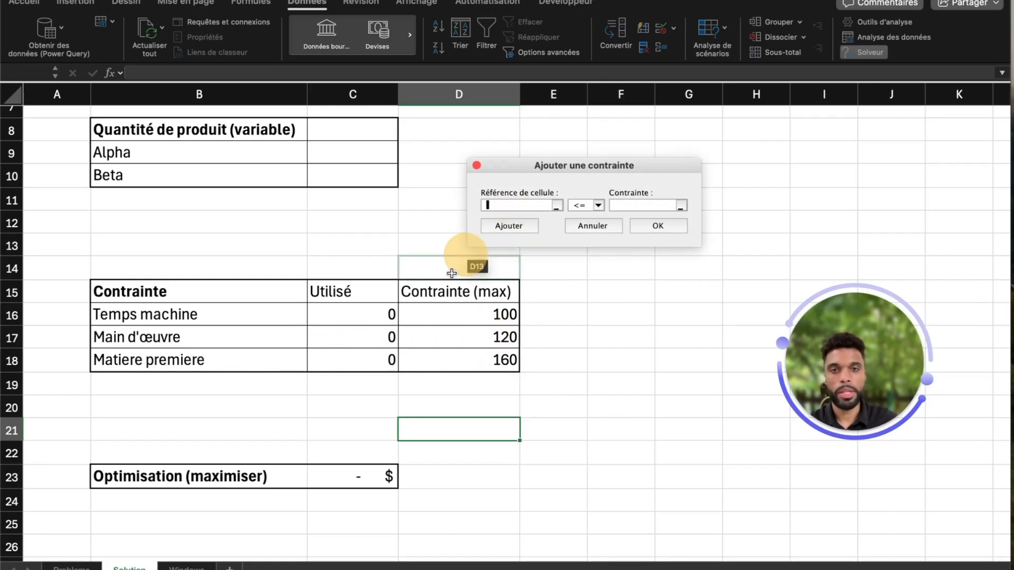
Step: Add a Solver constraint that C18 is less than or equal to D18
click(364, 361)
click(617, 205)
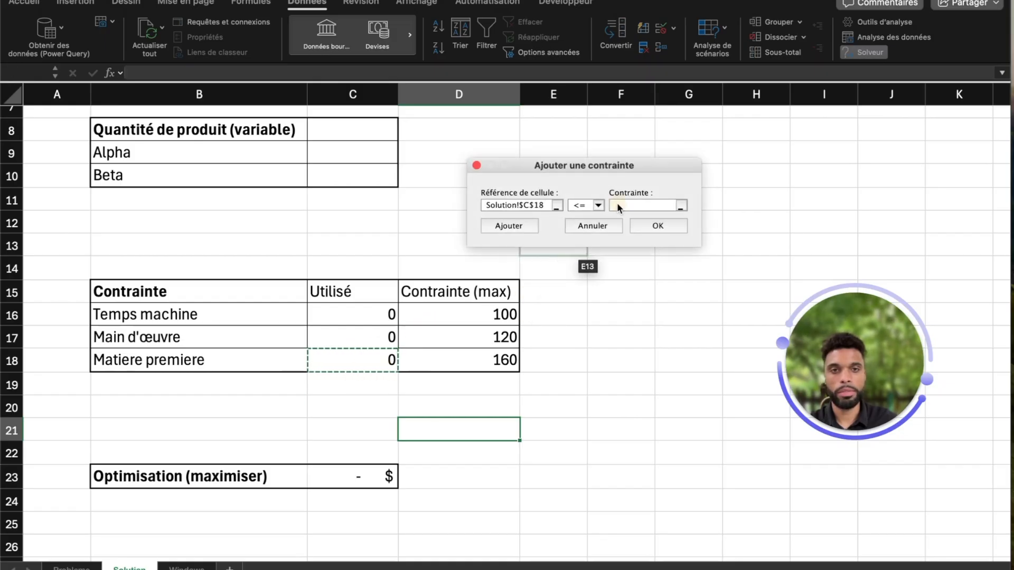
click(452, 365)
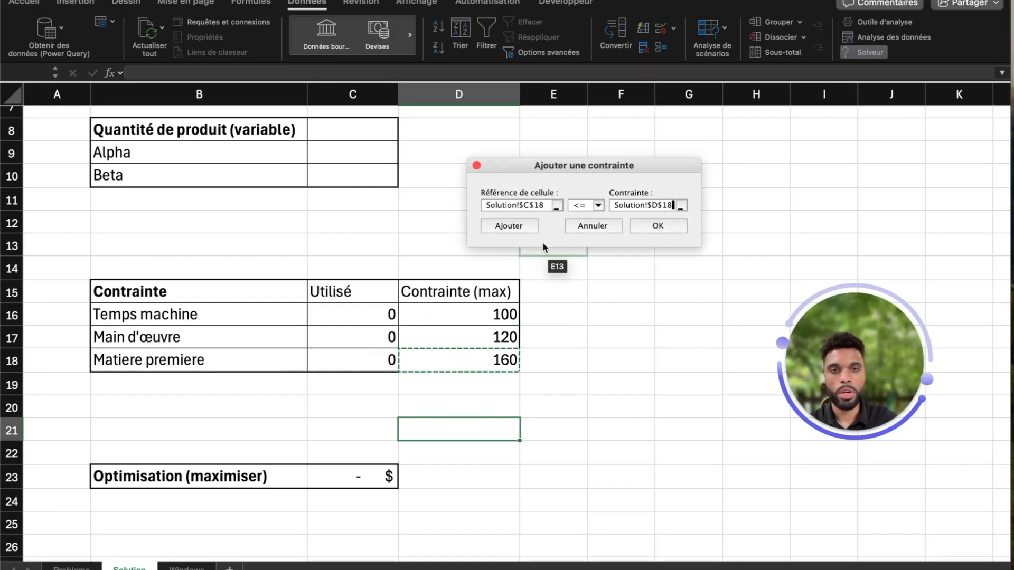
click(517, 226)
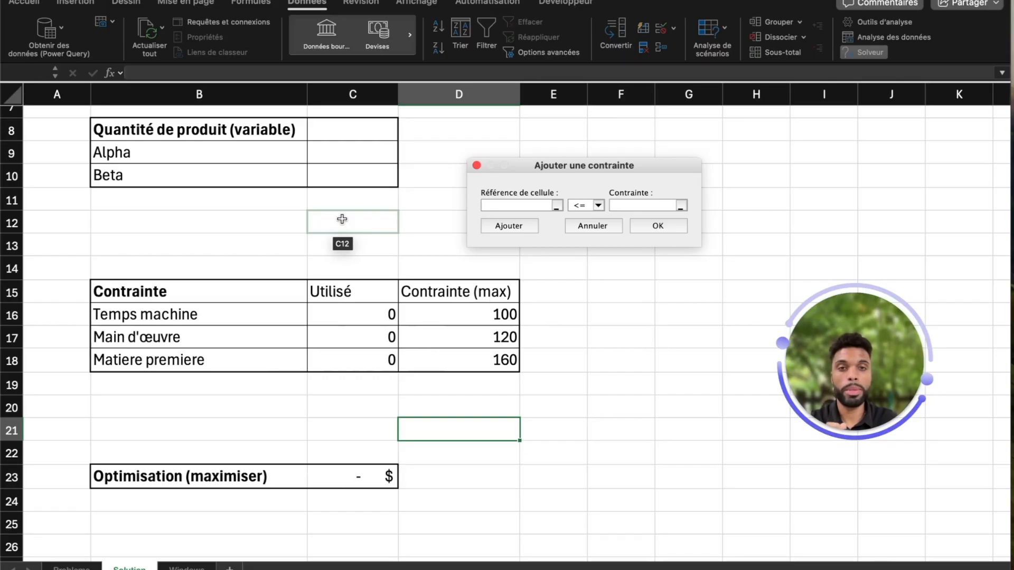
Step: Add Solver constraints making C9 and C10 integers
click(372, 153)
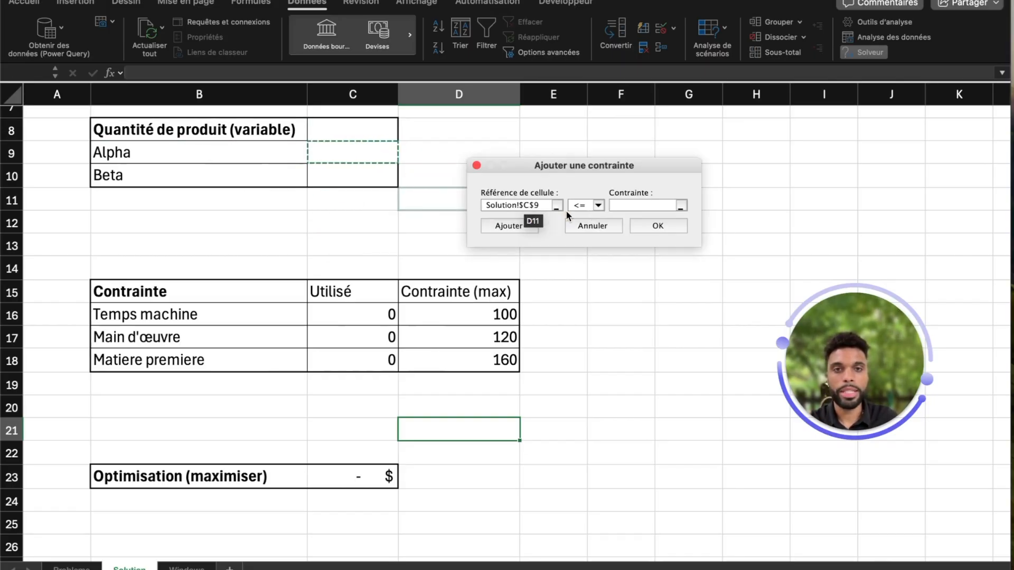
click(598, 205)
click(589, 244)
click(527, 226)
click(390, 179)
click(591, 206)
click(591, 244)
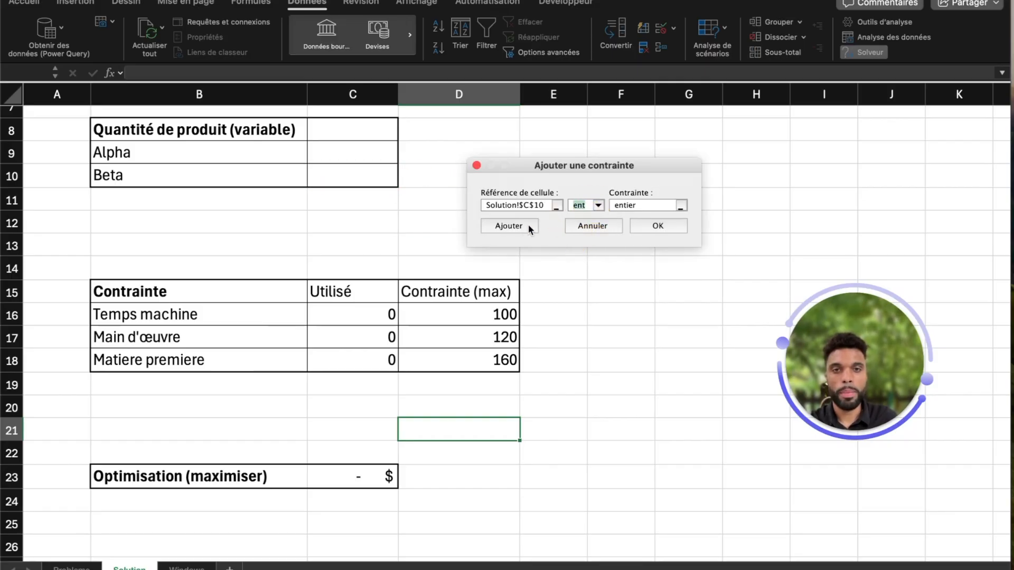
click(526, 226)
Step: Add a constraint that C9:C10 is greater than or equal to 0 and confirm the constraint dialog
drag(375, 153, 374, 175)
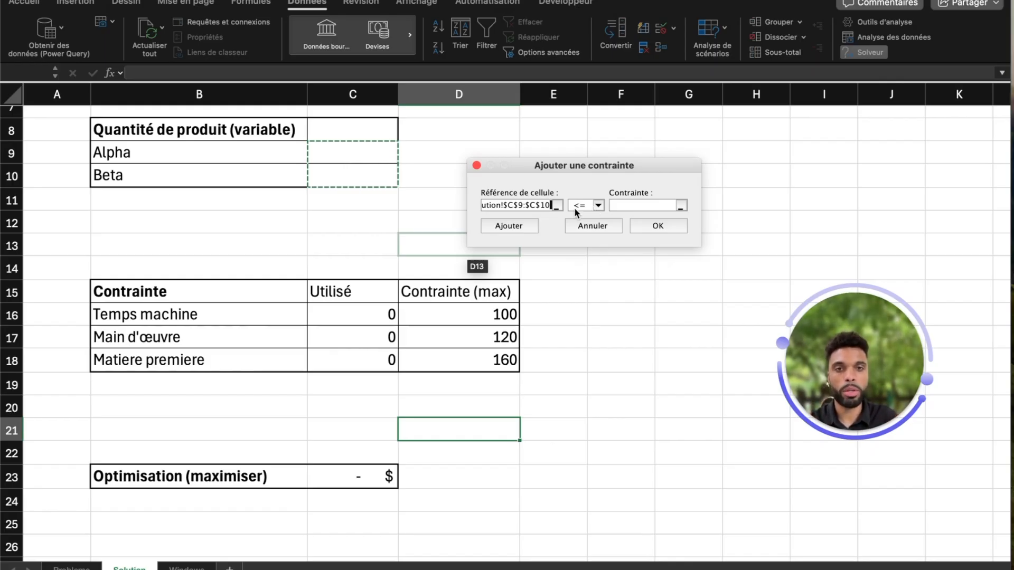
click(595, 206)
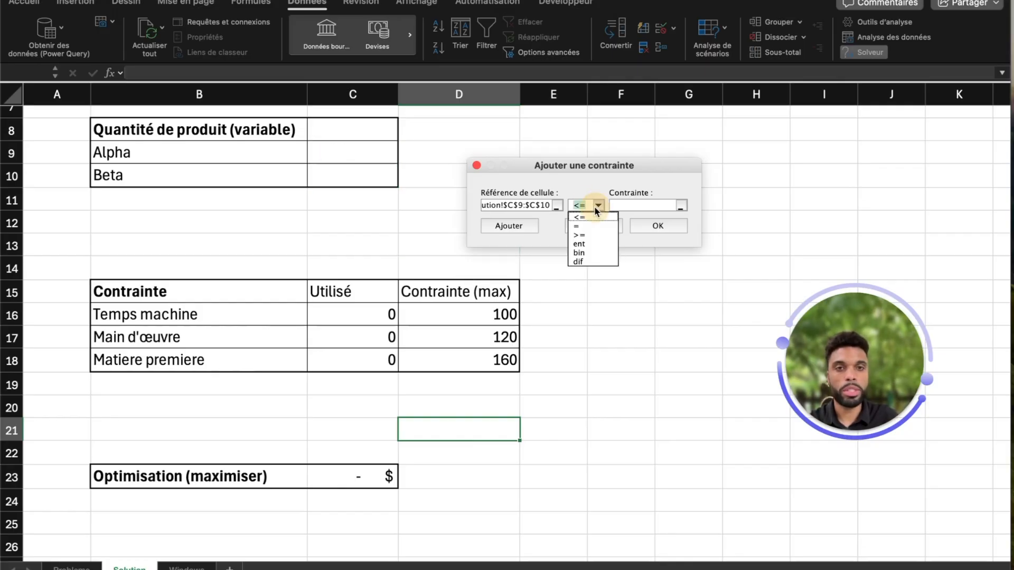
click(592, 234)
click(614, 206)
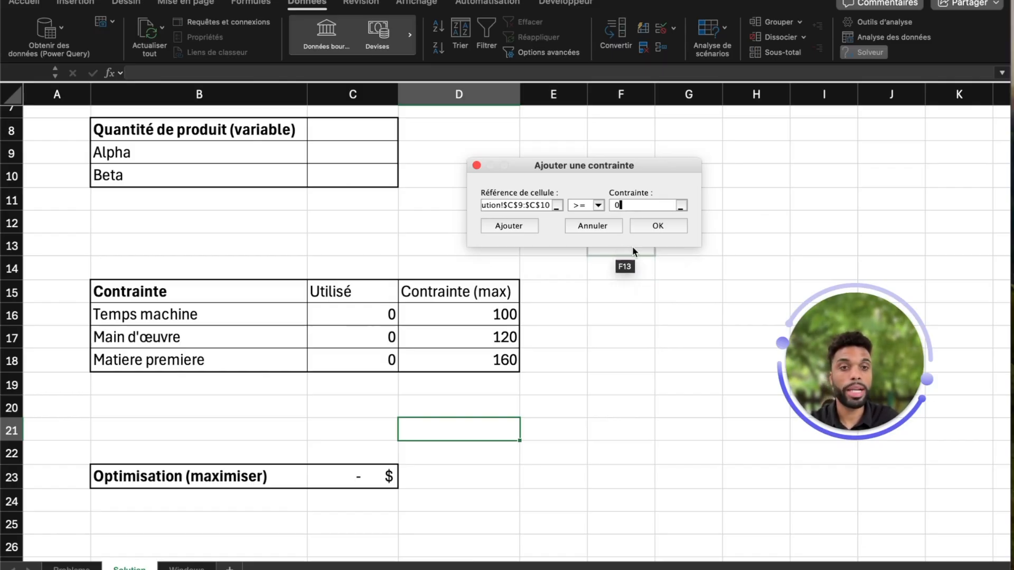
click(649, 225)
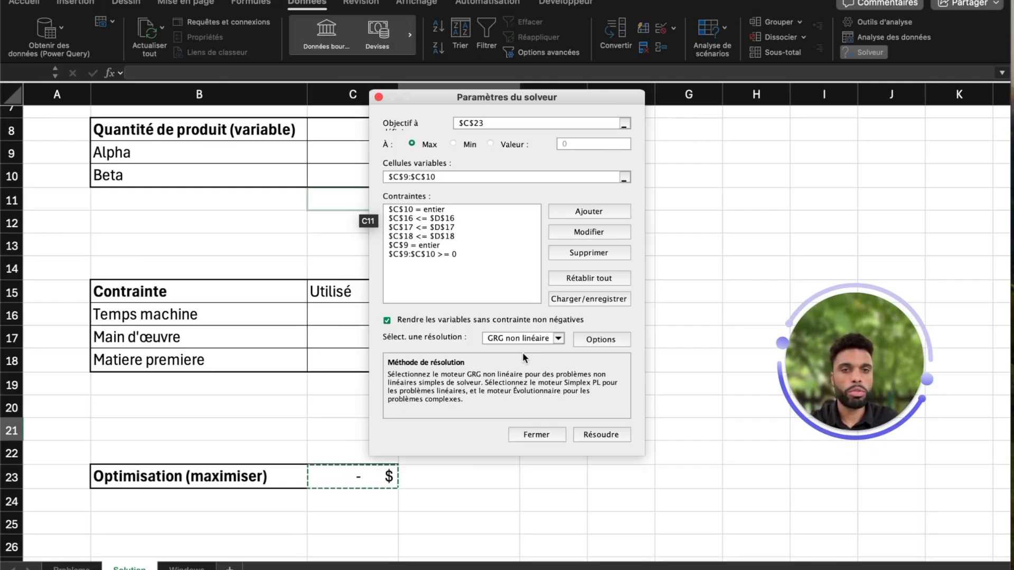
Step: Solve the model and keep the Solver solution
click(600, 432)
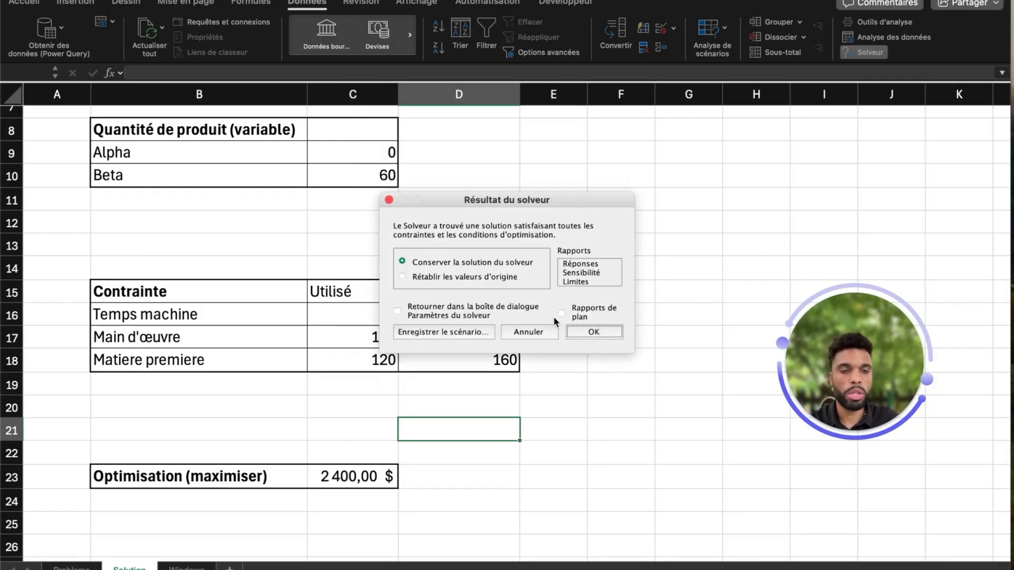
drag(510, 207, 631, 168)
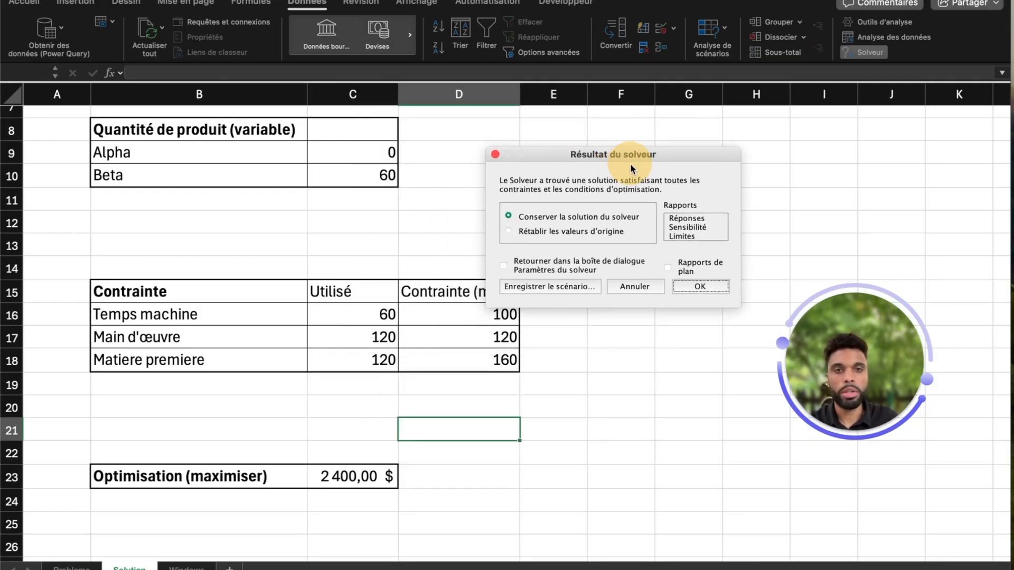
click(702, 286)
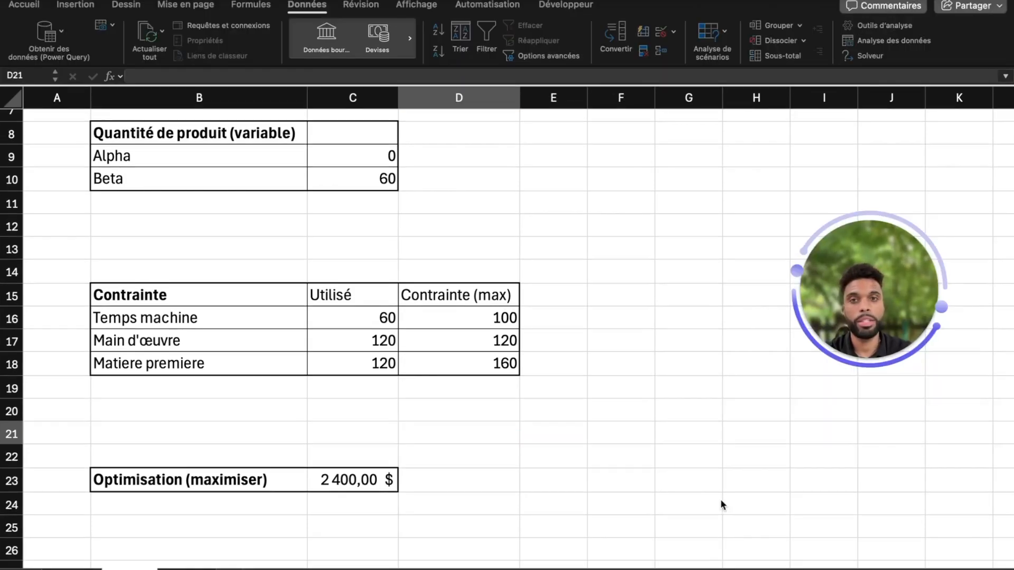
Step: On the Problème sheet, set Alpha's unit profit to 60 and Beta's unit profit to 20
click(70, 569)
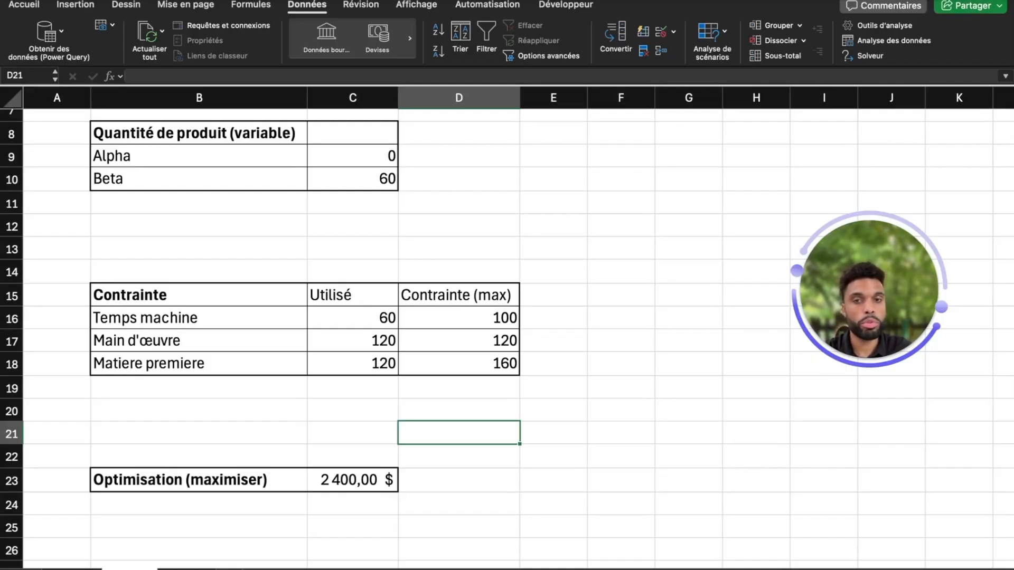
click(70, 568)
click(154, 361)
text(60)
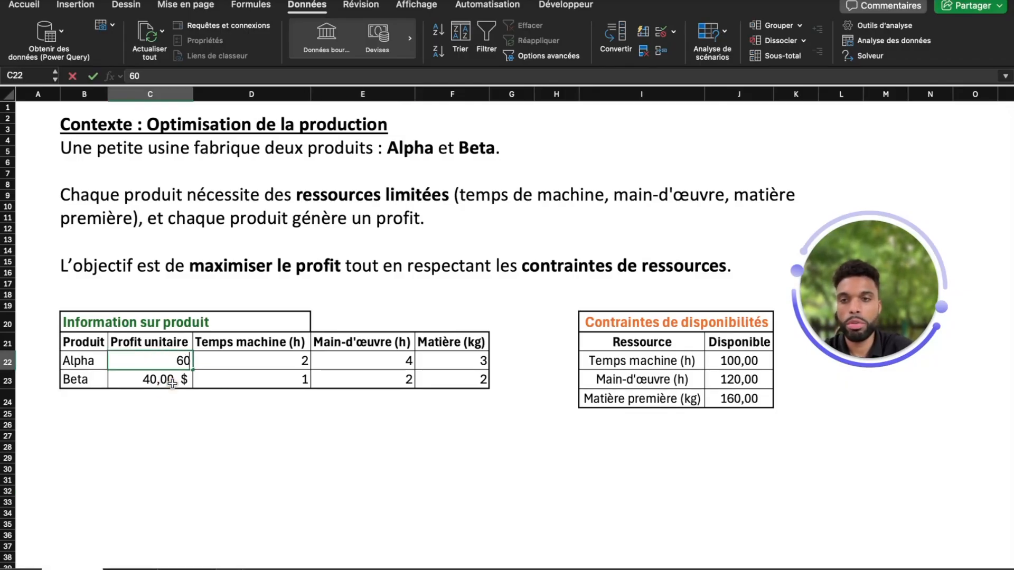
key(Return)
text(20)
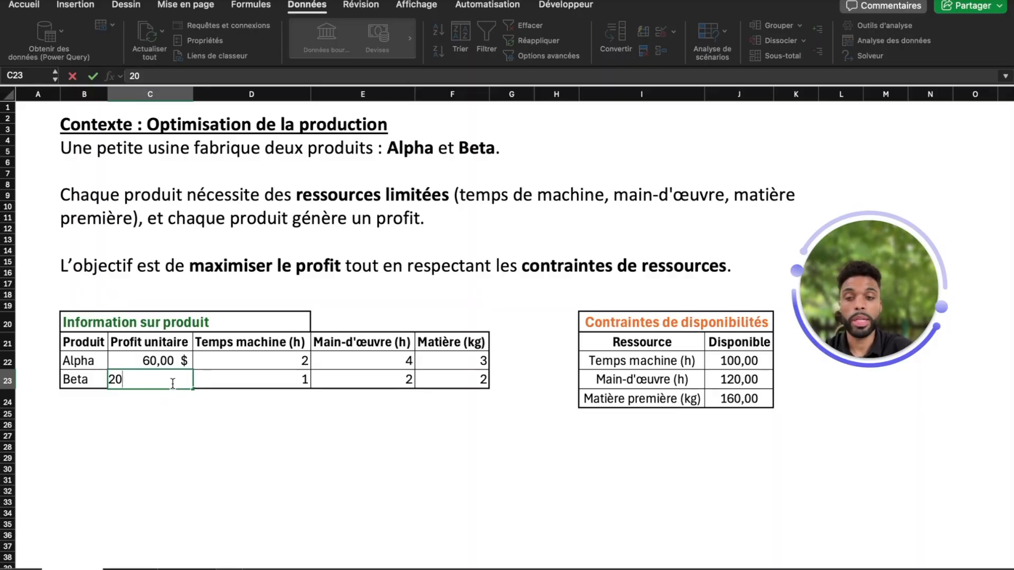
key(Return)
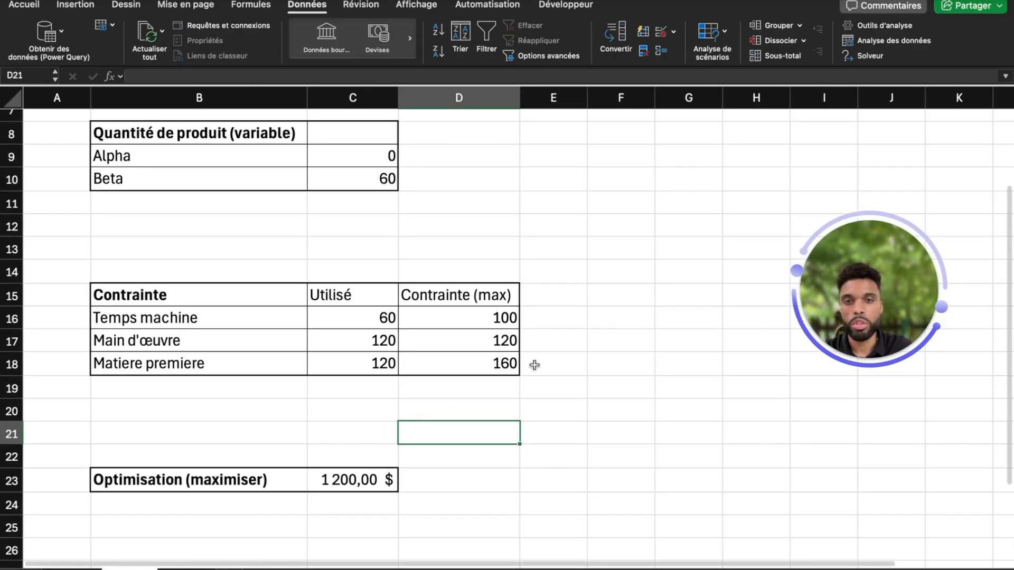
Step: Return to the Solution sheet, rerun Solver and keep its solution
click(581, 320)
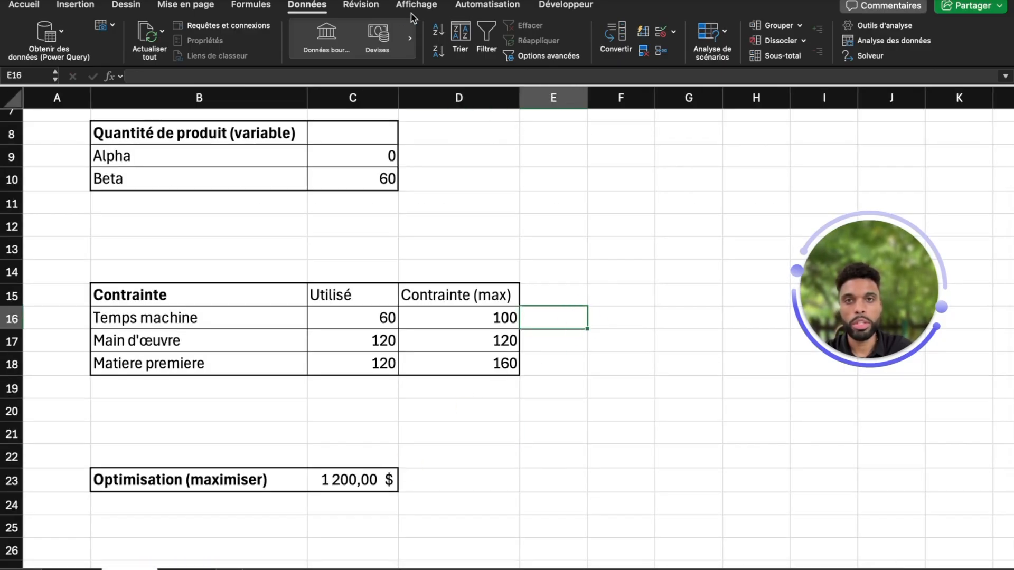
click(863, 55)
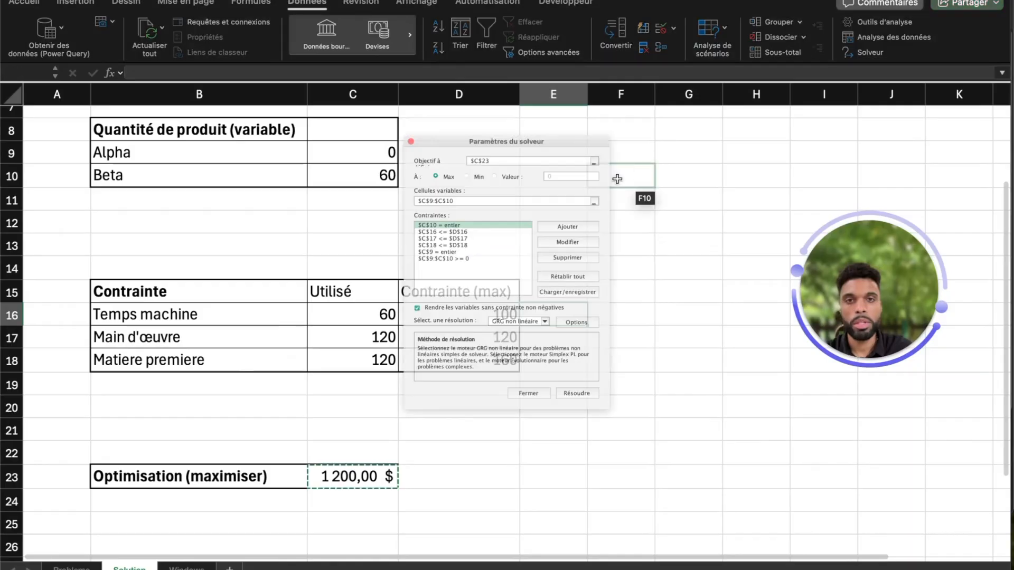
drag(508, 96, 609, 74)
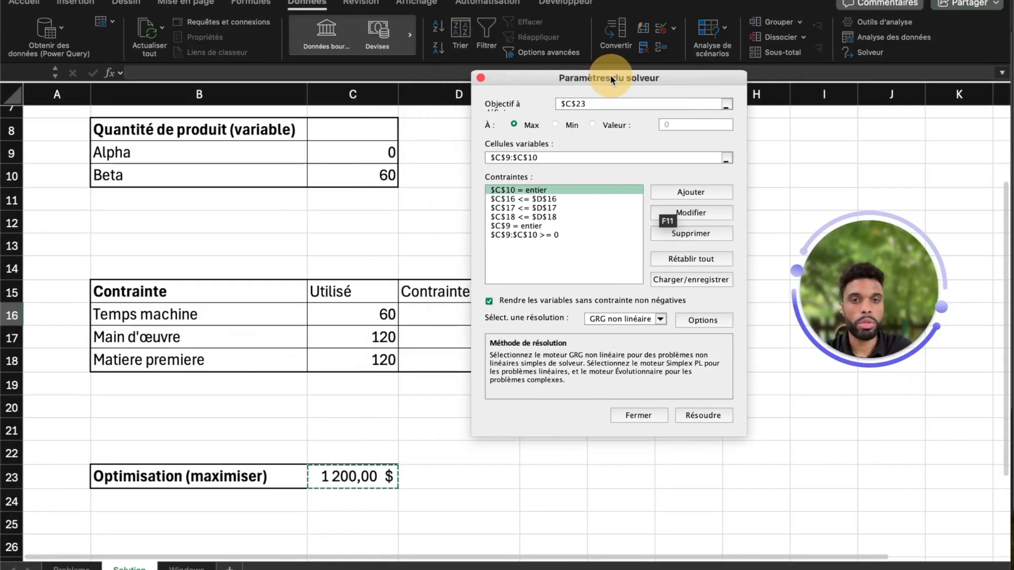
click(692, 416)
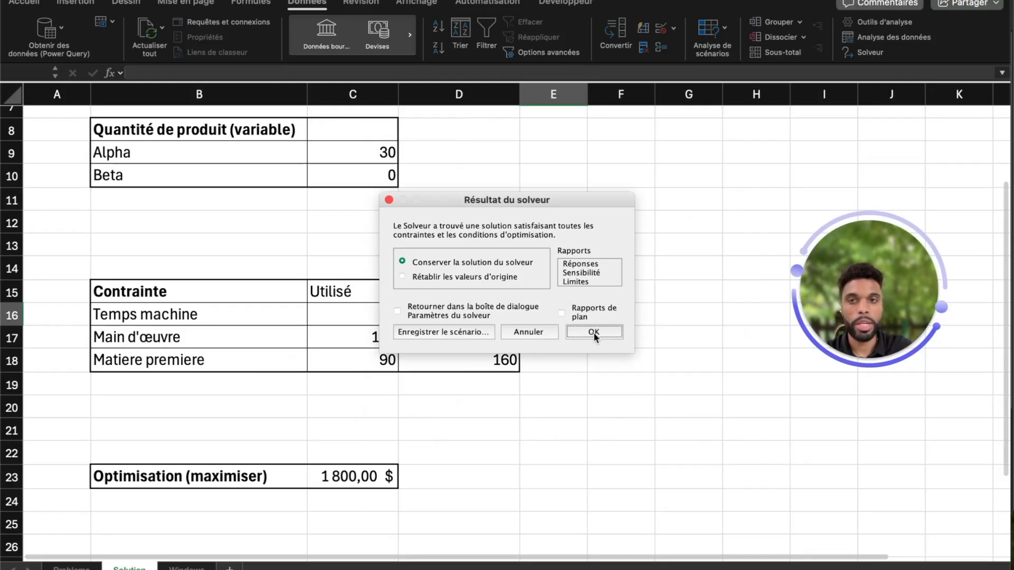
click(594, 332)
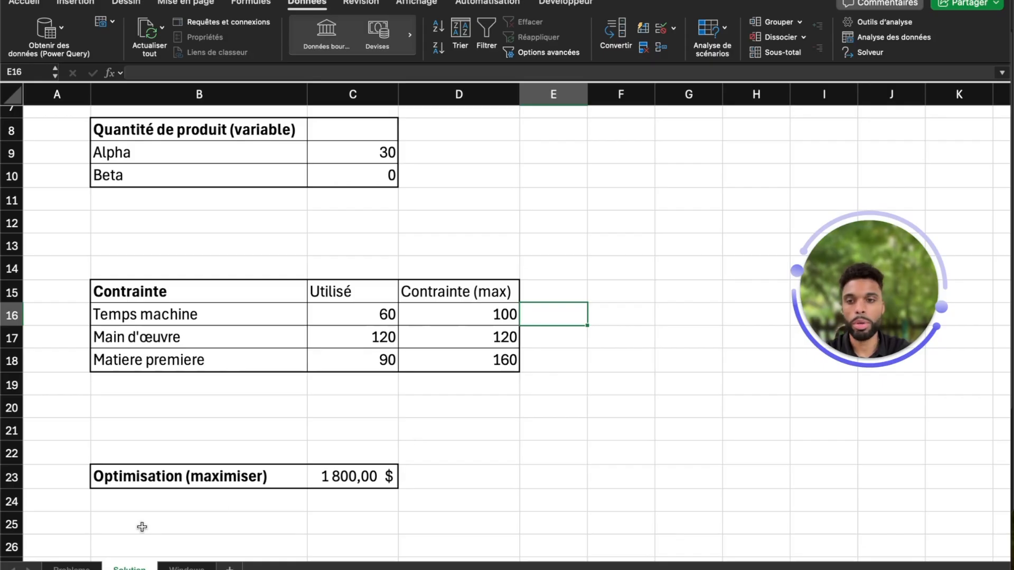
Step: On the Problème sheet, set Alpha's labour hours to 2 and its material to 2 kg
click(79, 568)
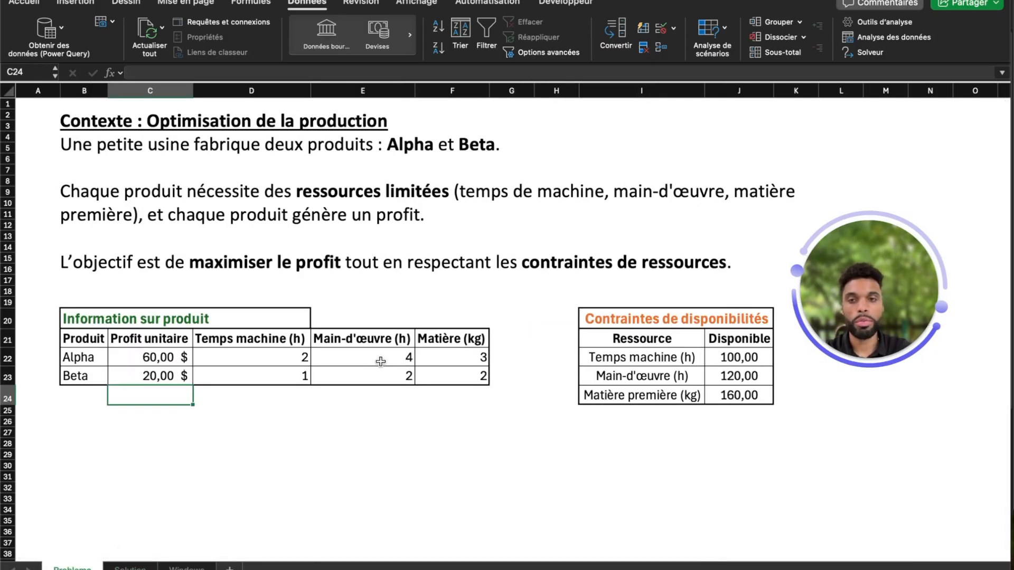
click(381, 361)
text(2)
click(441, 409)
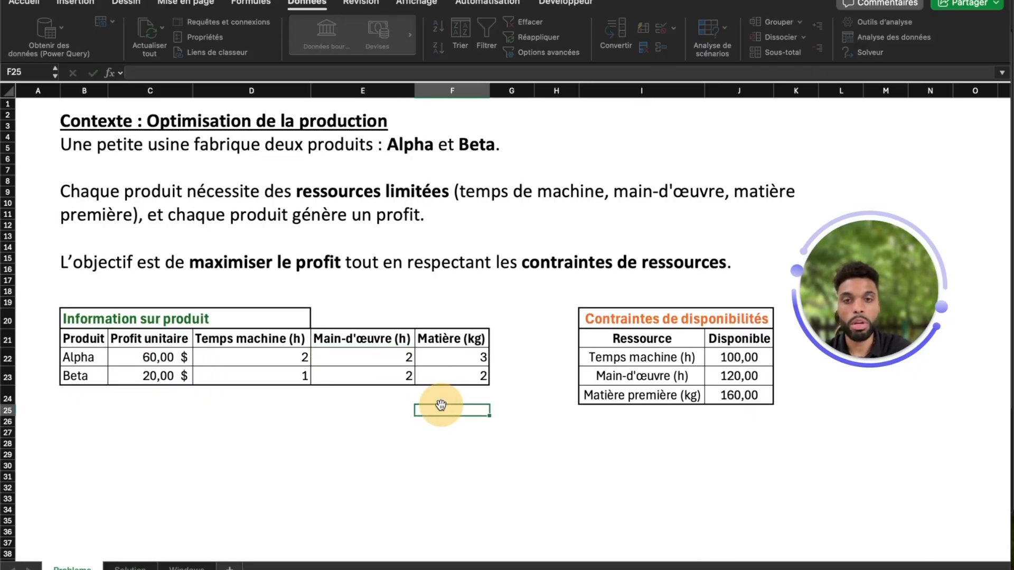
click(478, 359)
text(2)
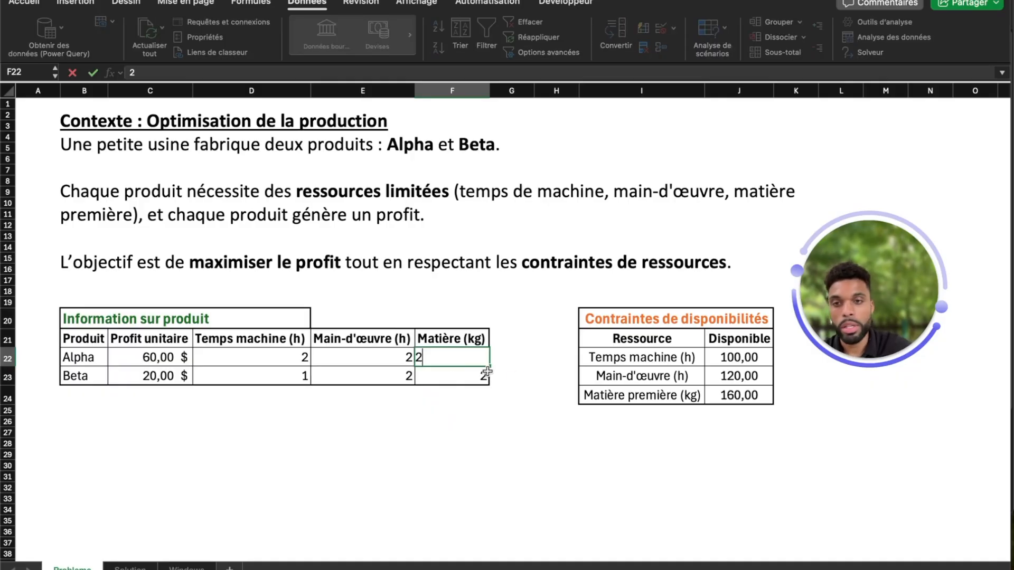
Step: Set Beta's unit profit to 55
click(156, 377)
double_click(154, 378)
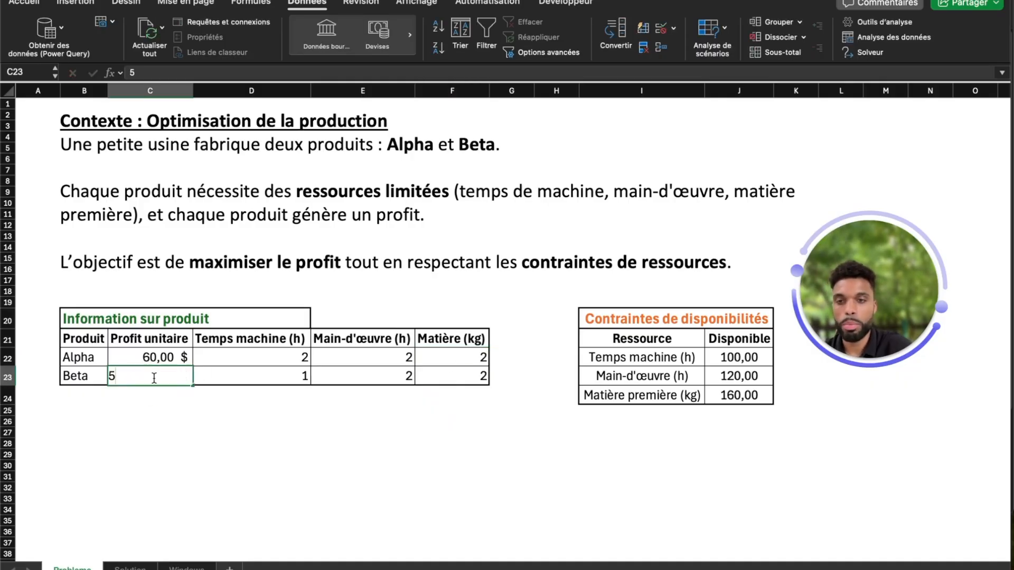
text(55)
click(233, 426)
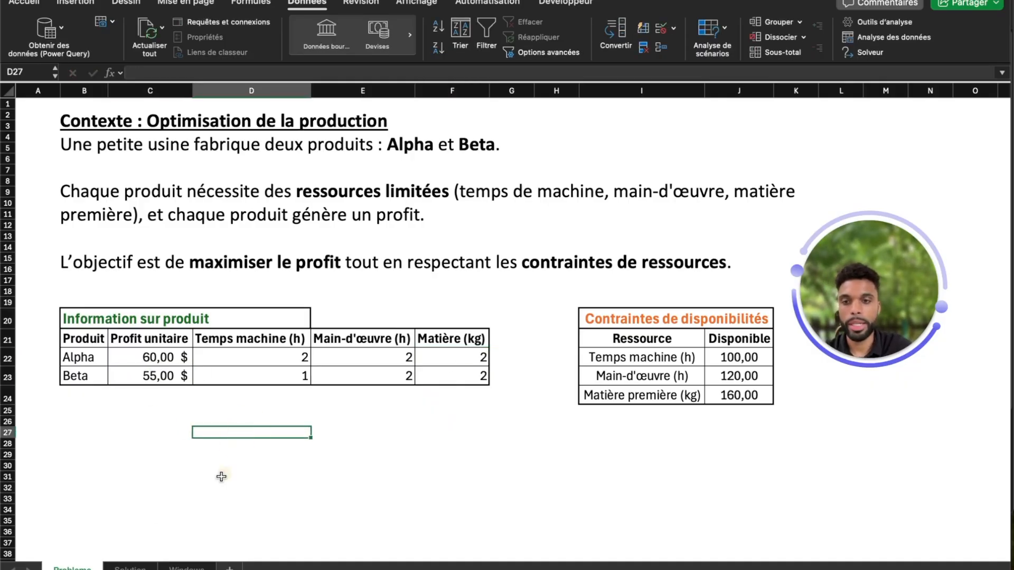
Step: Solve the model once more on the Solution sheet with the updated data and keep the solution
click(148, 567)
click(588, 403)
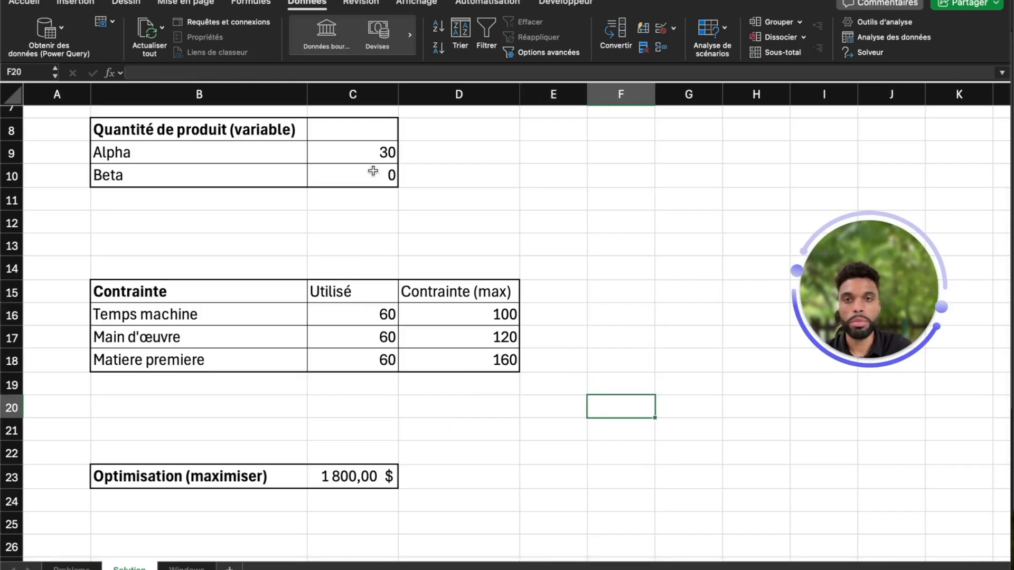
click(869, 53)
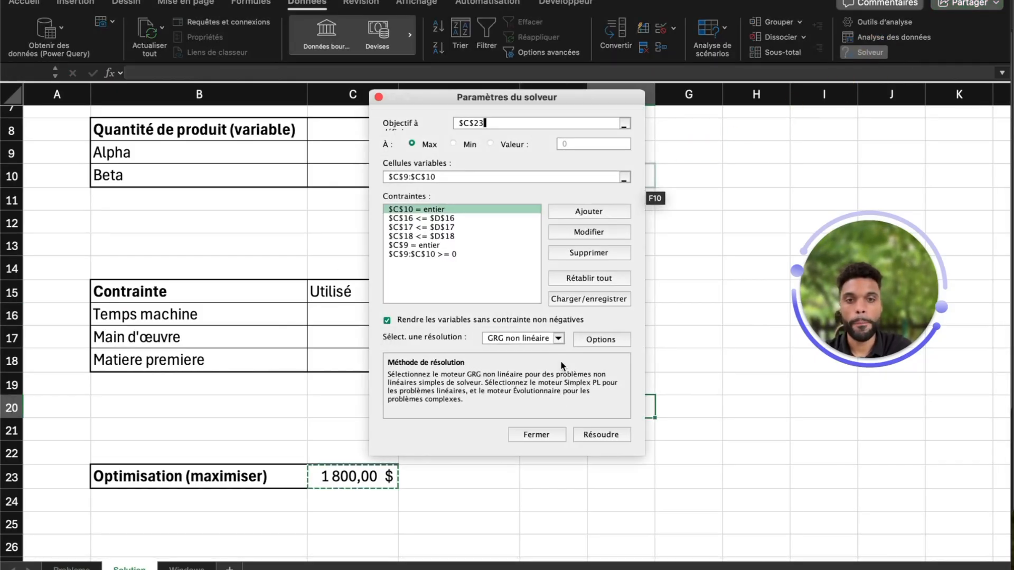
click(593, 435)
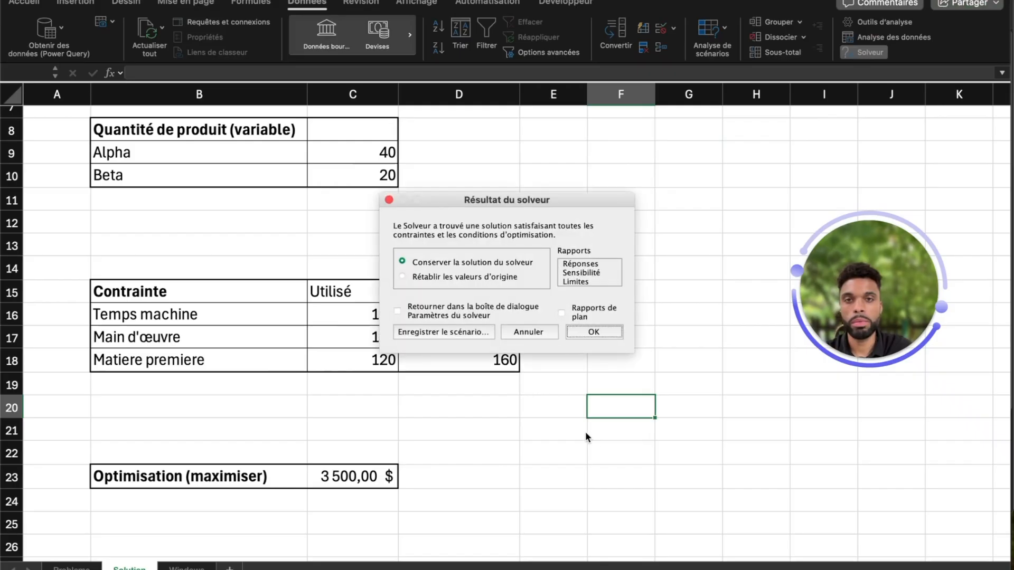
click(599, 330)
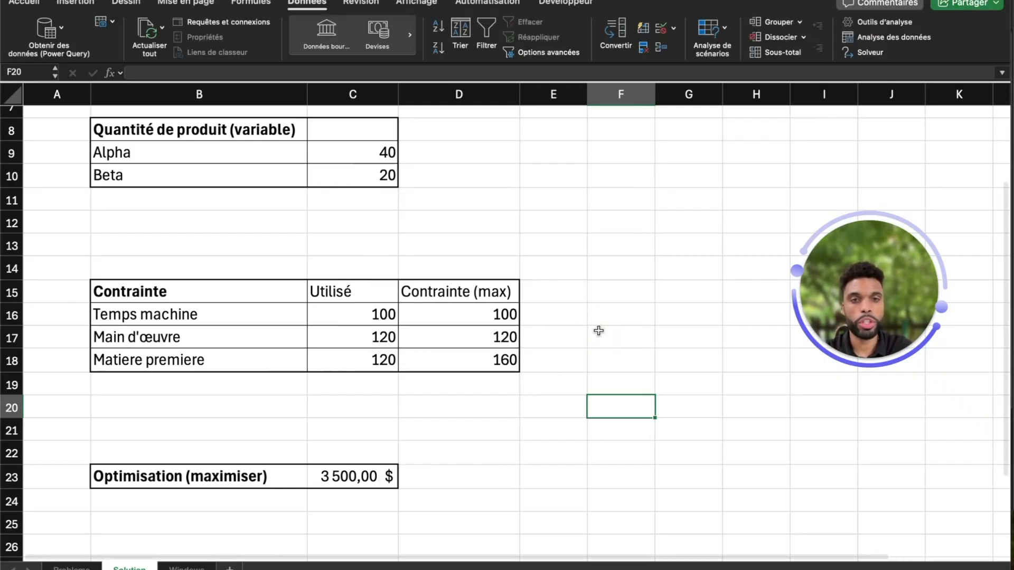